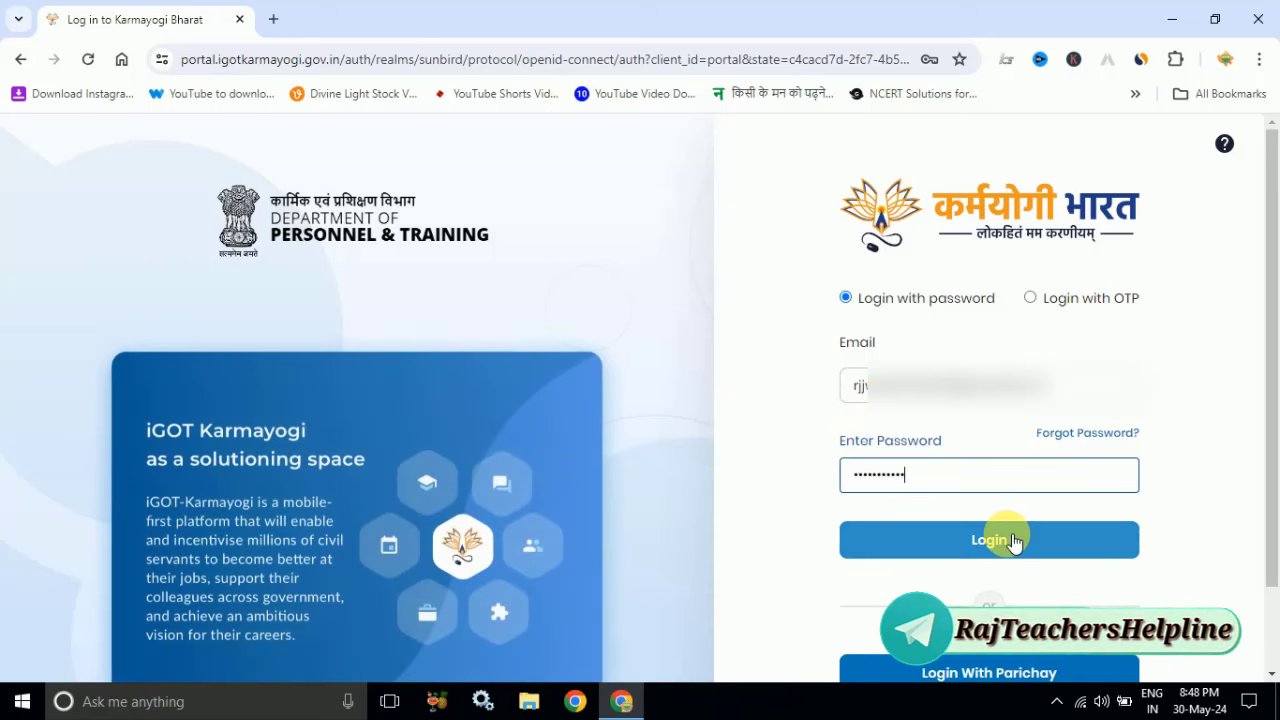
Log in to the portal with the entered credentials and open the profile update form
click(1012, 540)
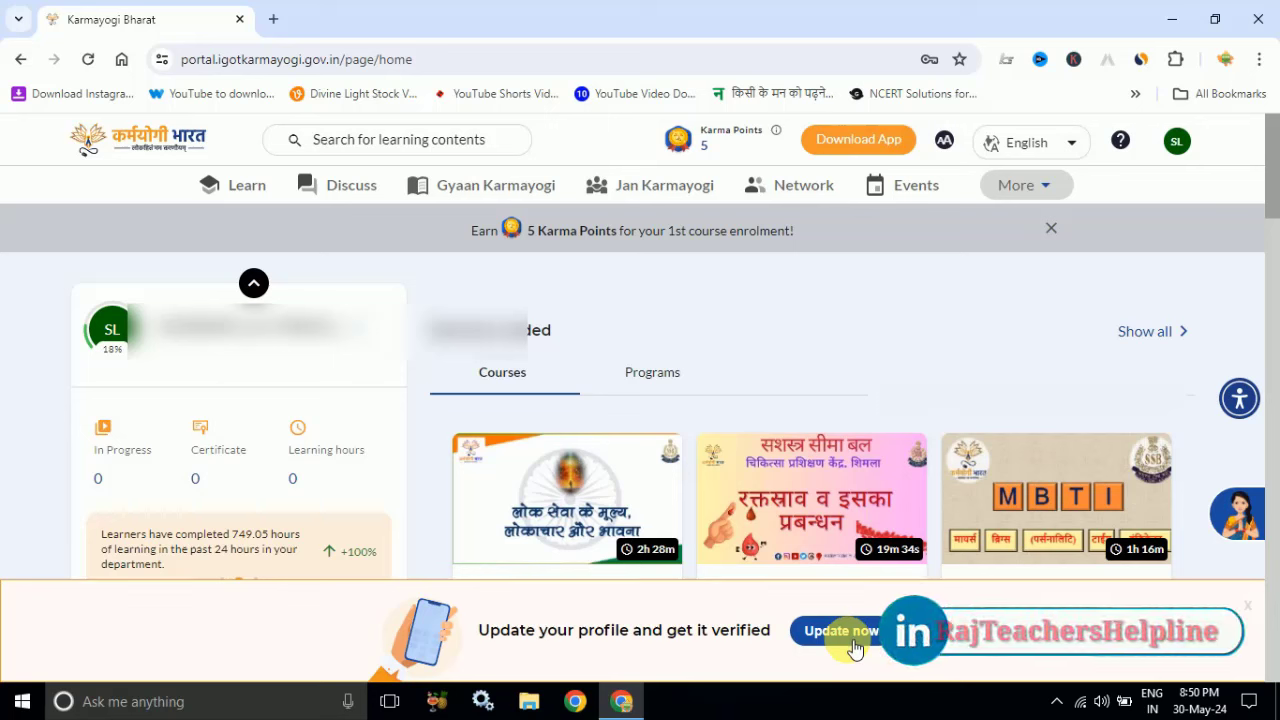
click(1177, 143)
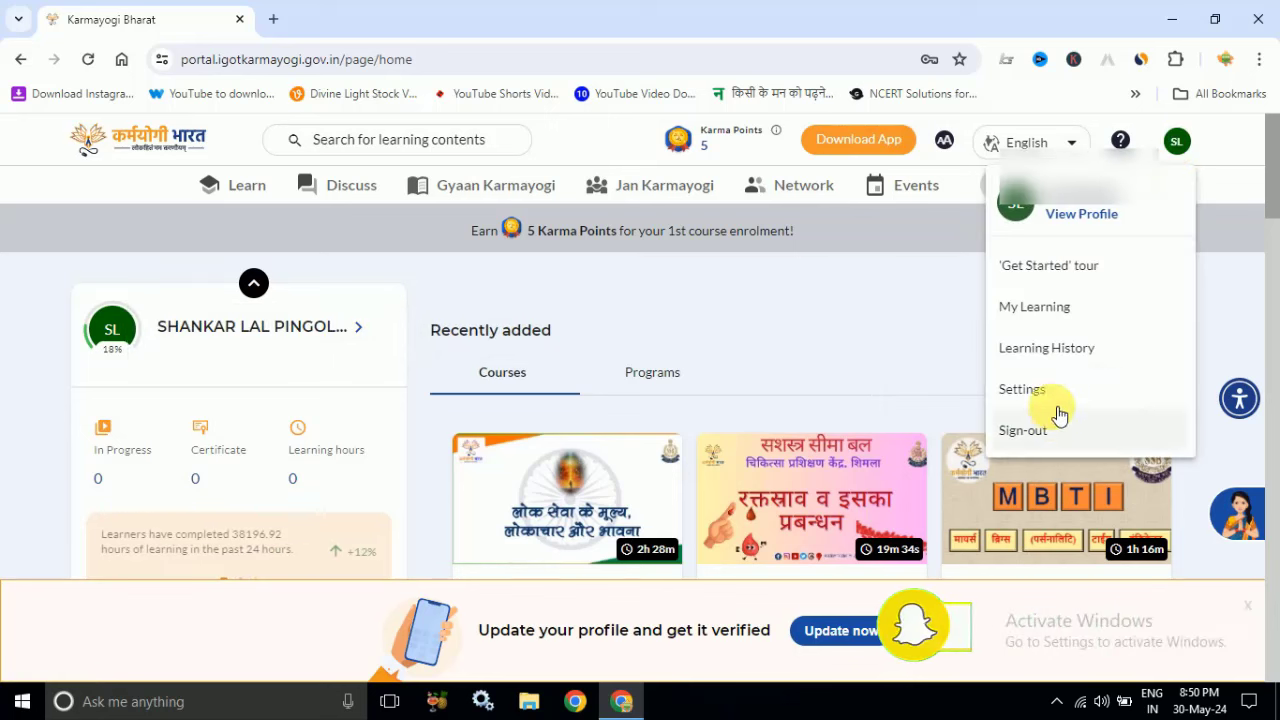
click(1176, 142)
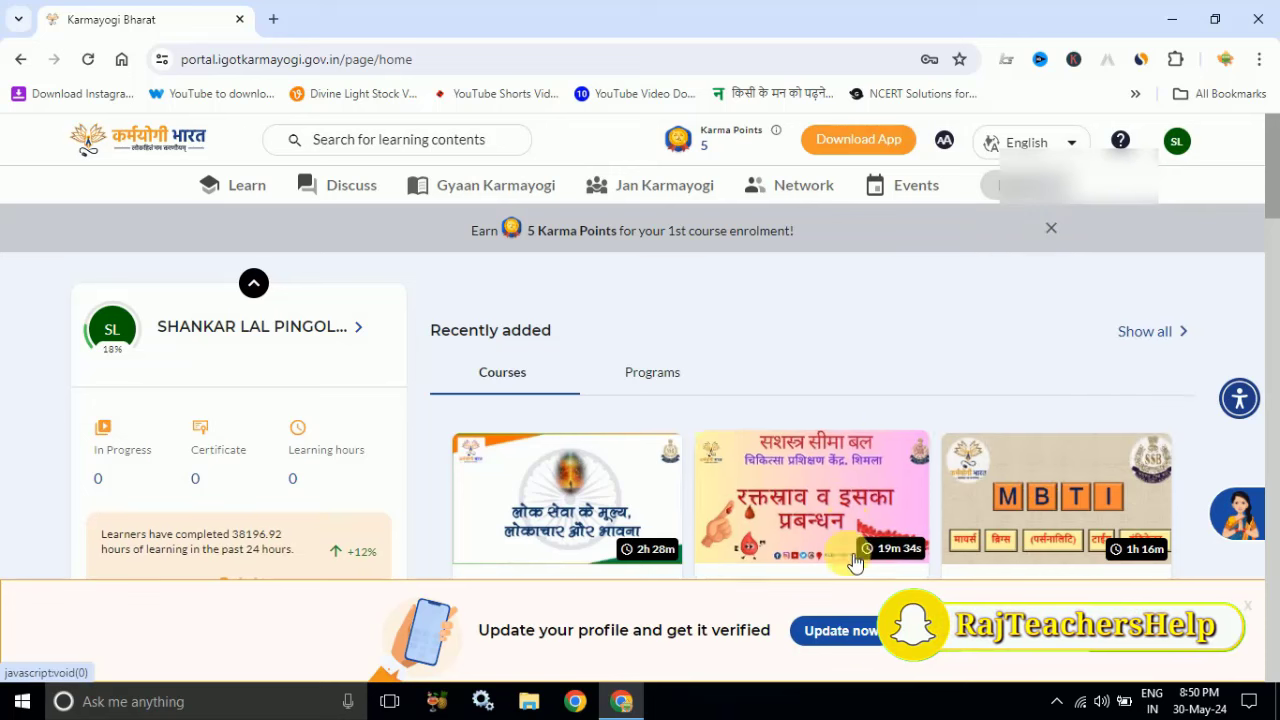
click(826, 645)
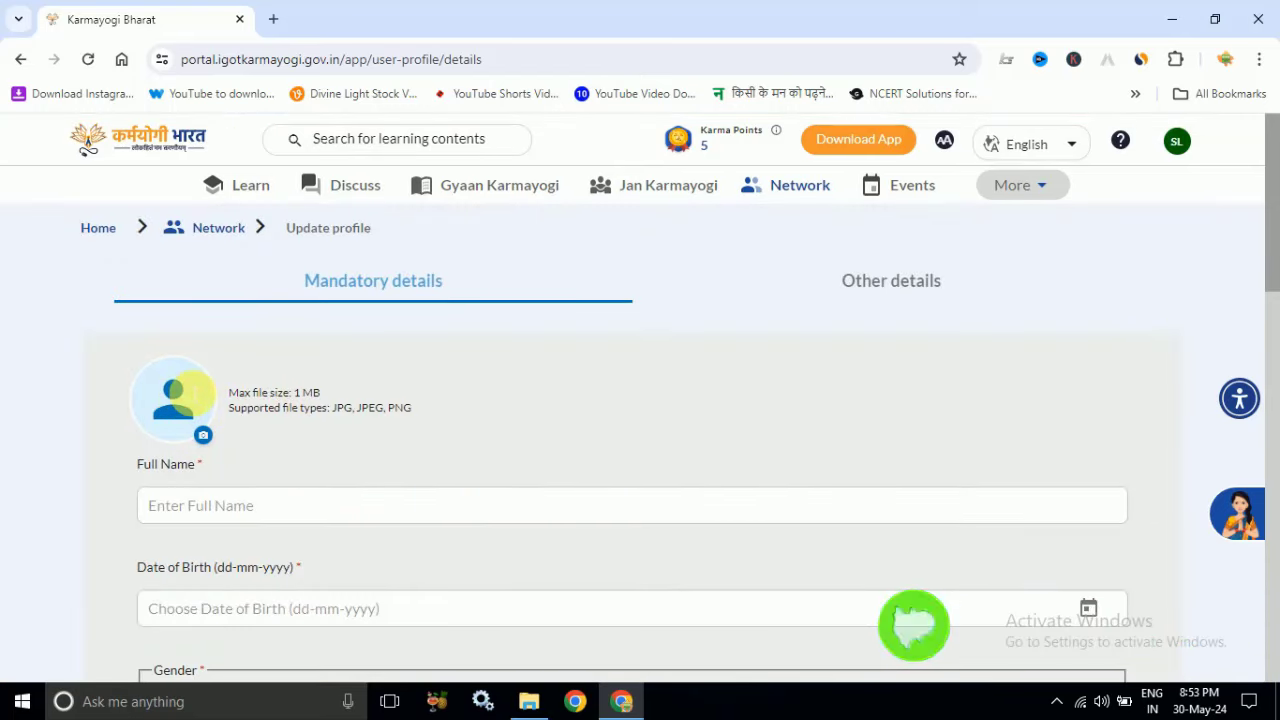
Examine the mandatory profile fields from photo and full name down to group, designation and pin code
click(205, 500)
click(202, 432)
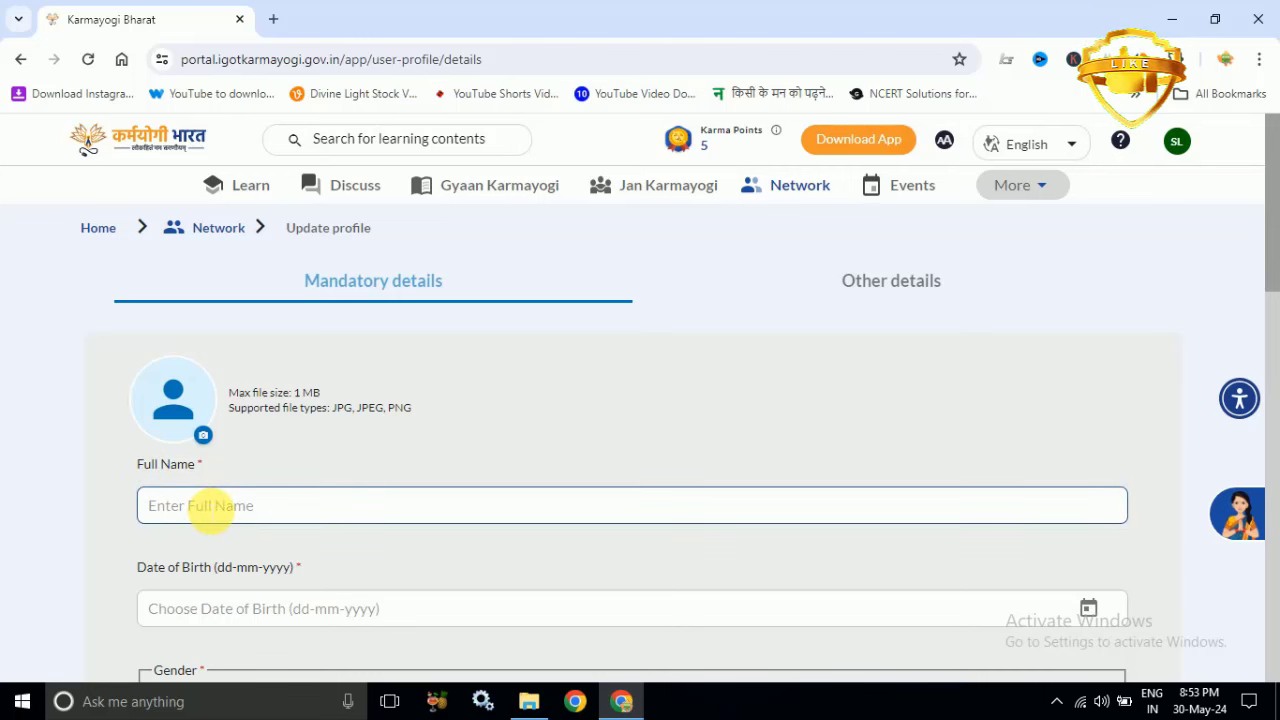
scroll(208, 505, down, 2)
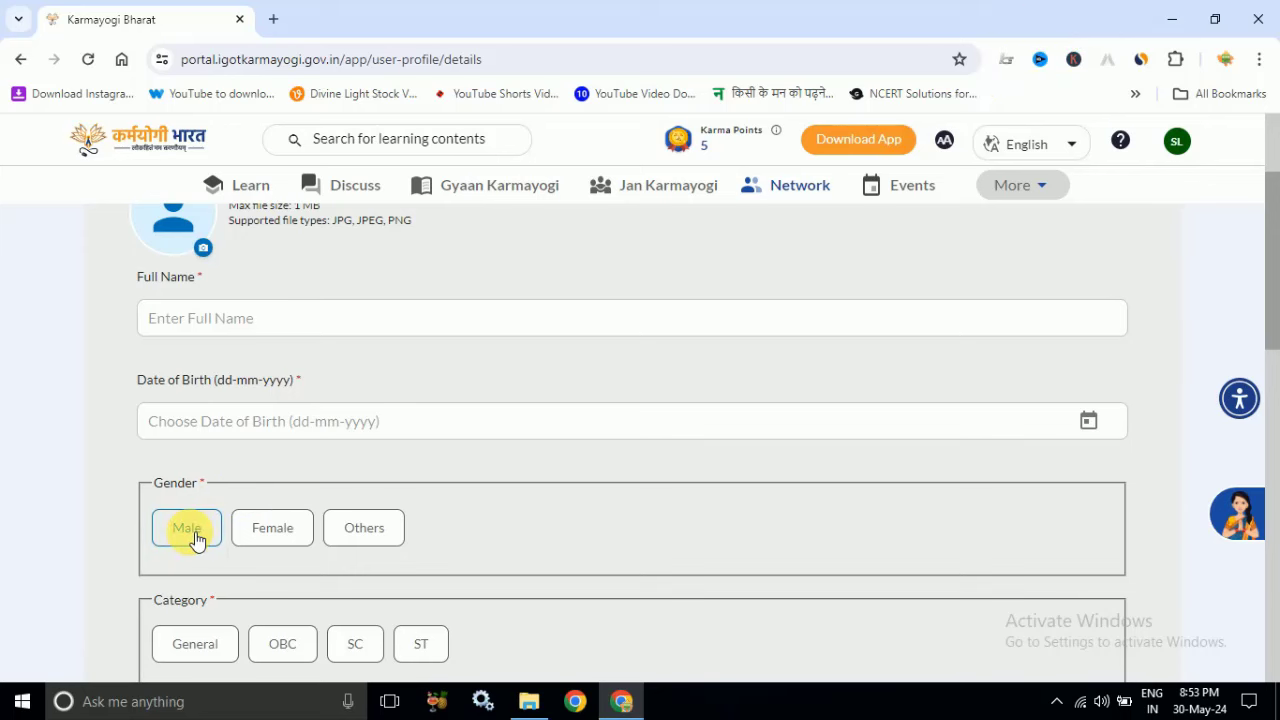
scroll(196, 540, down, 1)
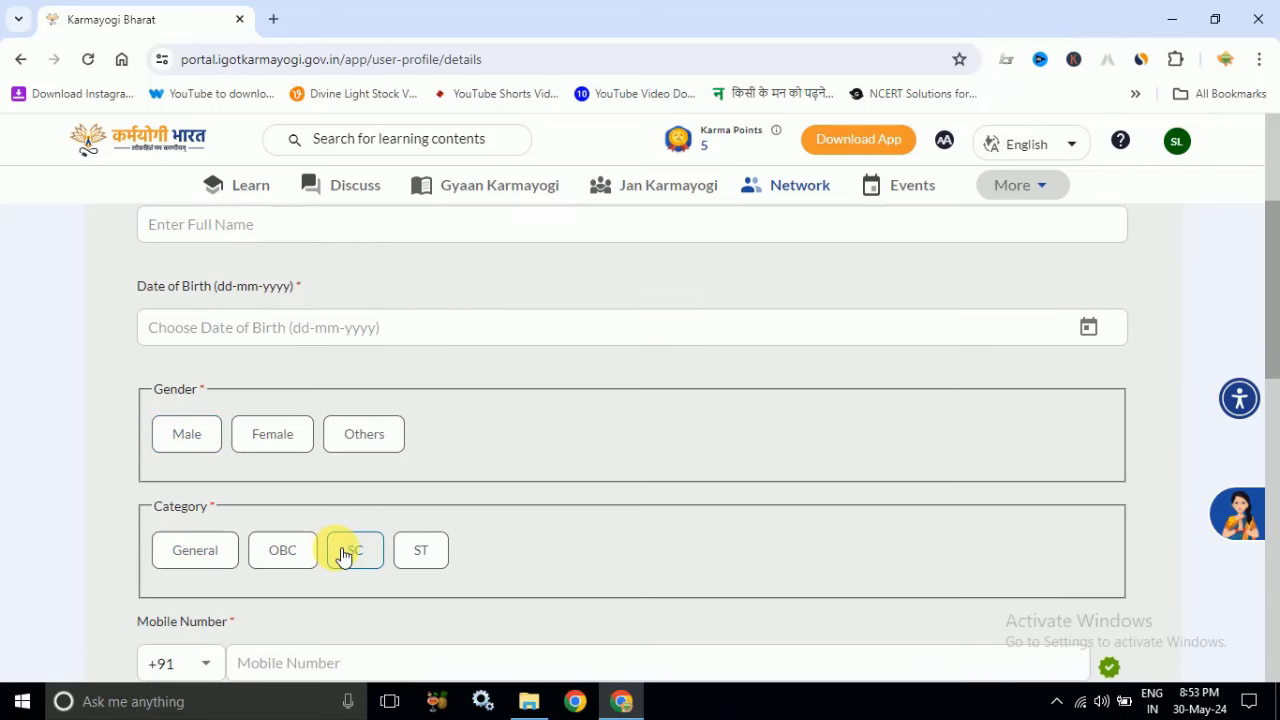
scroll(340, 552, down, 2)
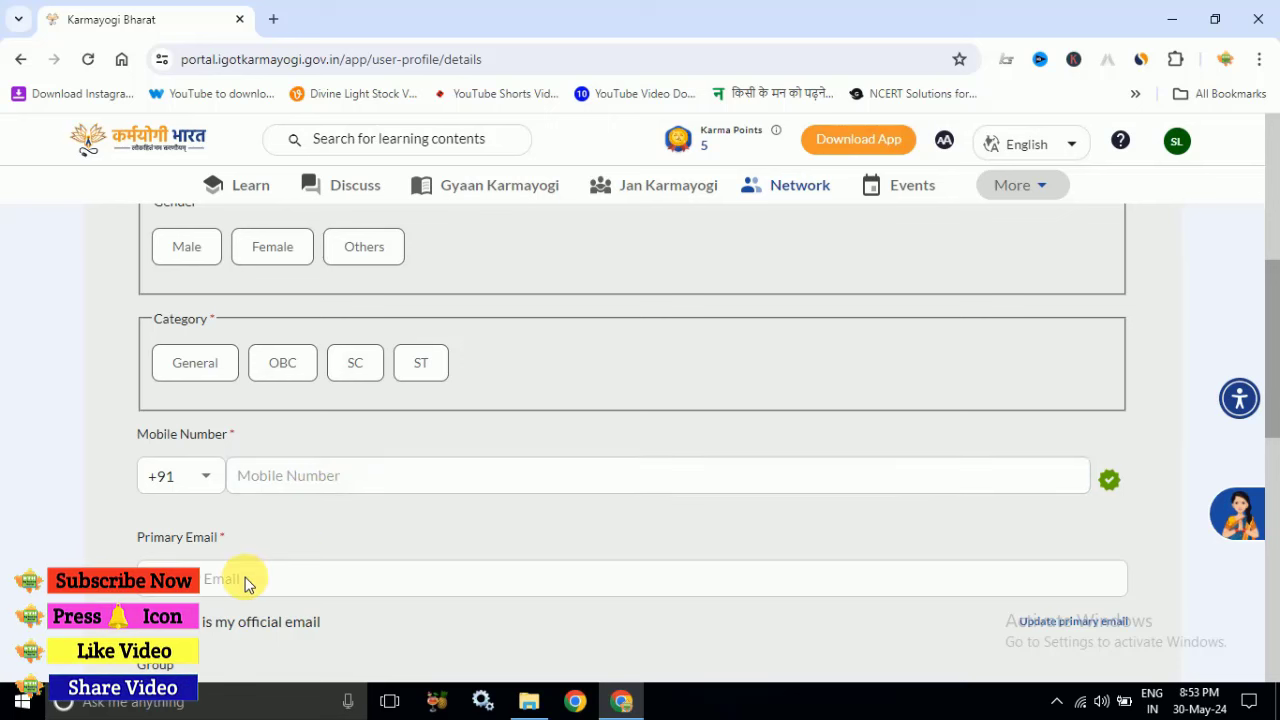
scroll(219, 593, down, 1)
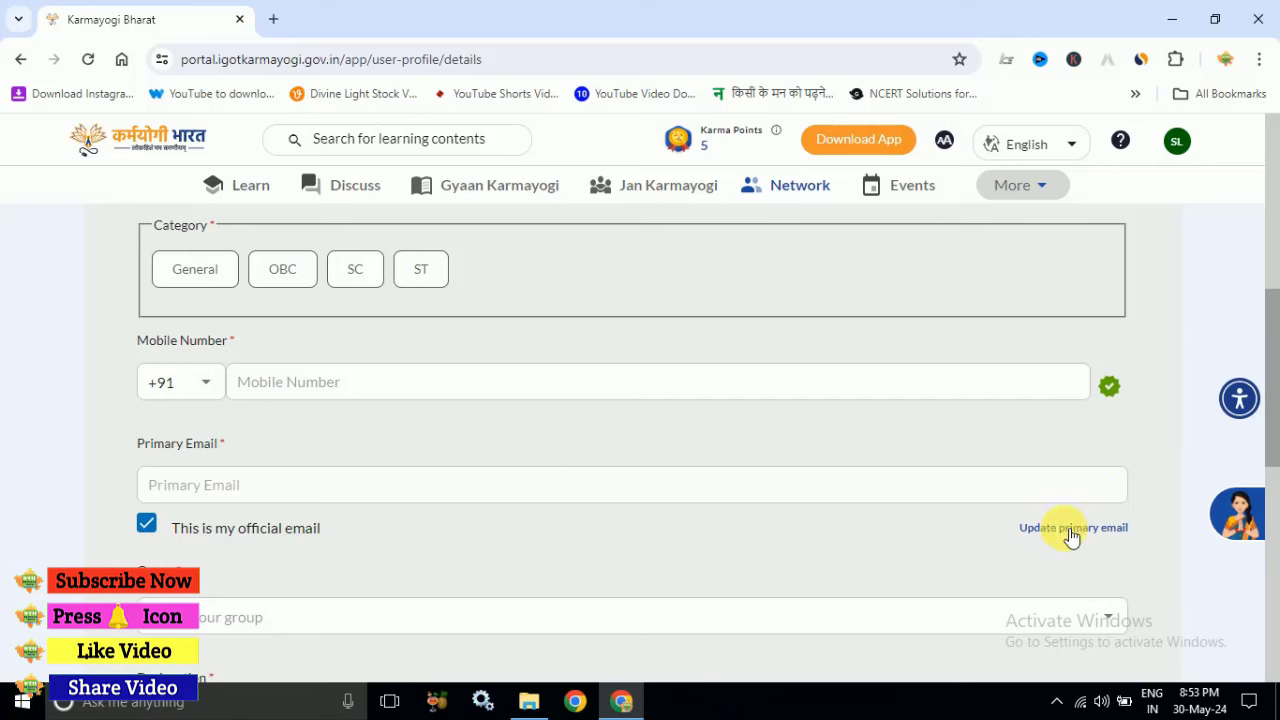
click(434, 381)
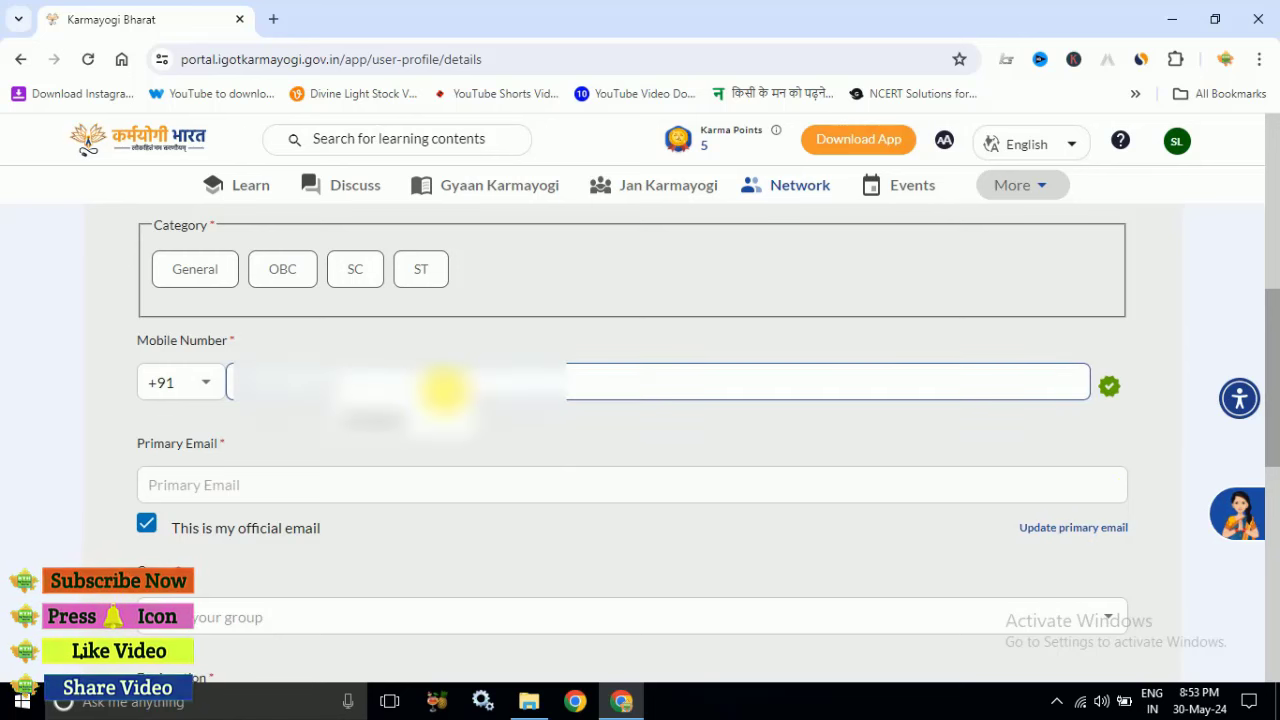
click(583, 432)
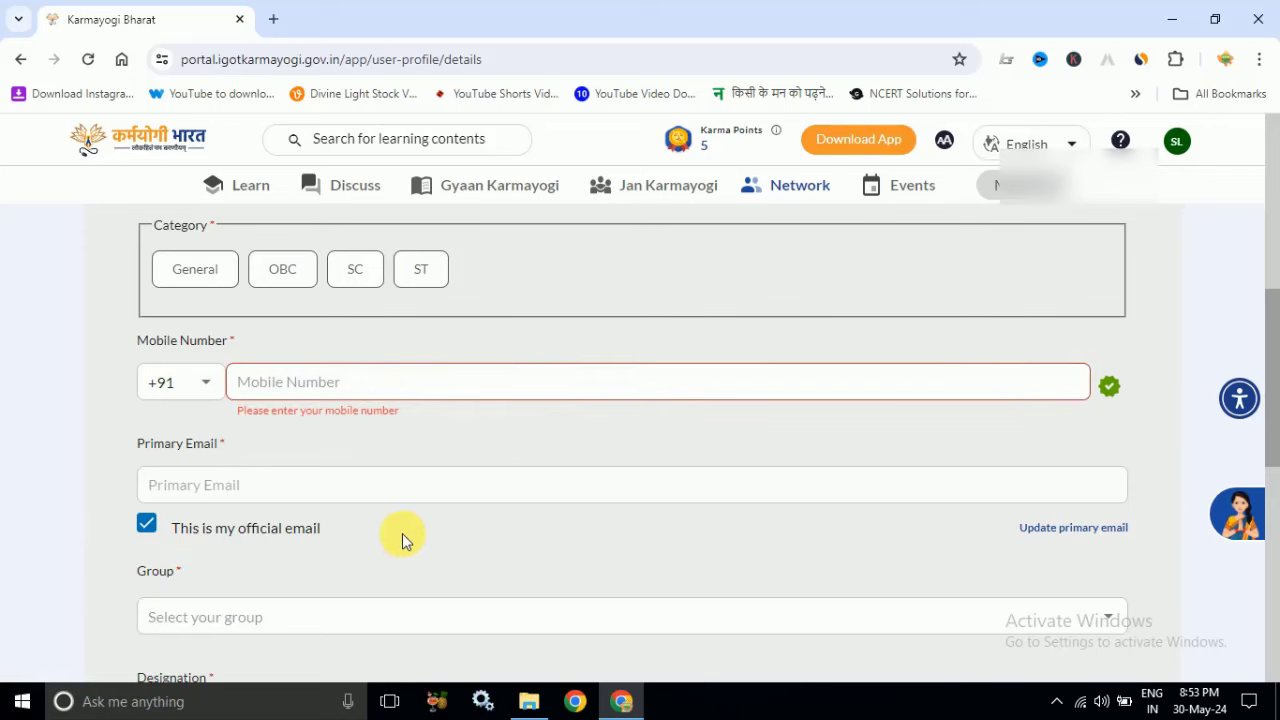
scroll(402, 540, down, 2)
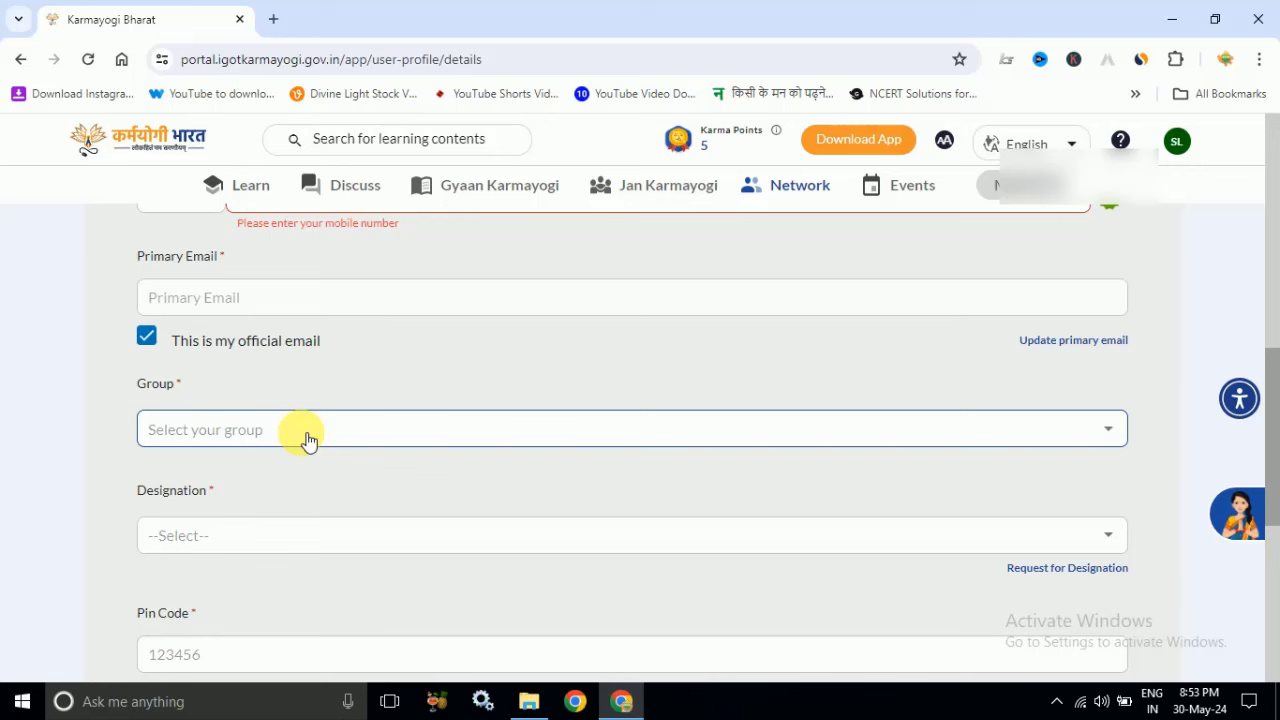
click(779, 436)
click(770, 377)
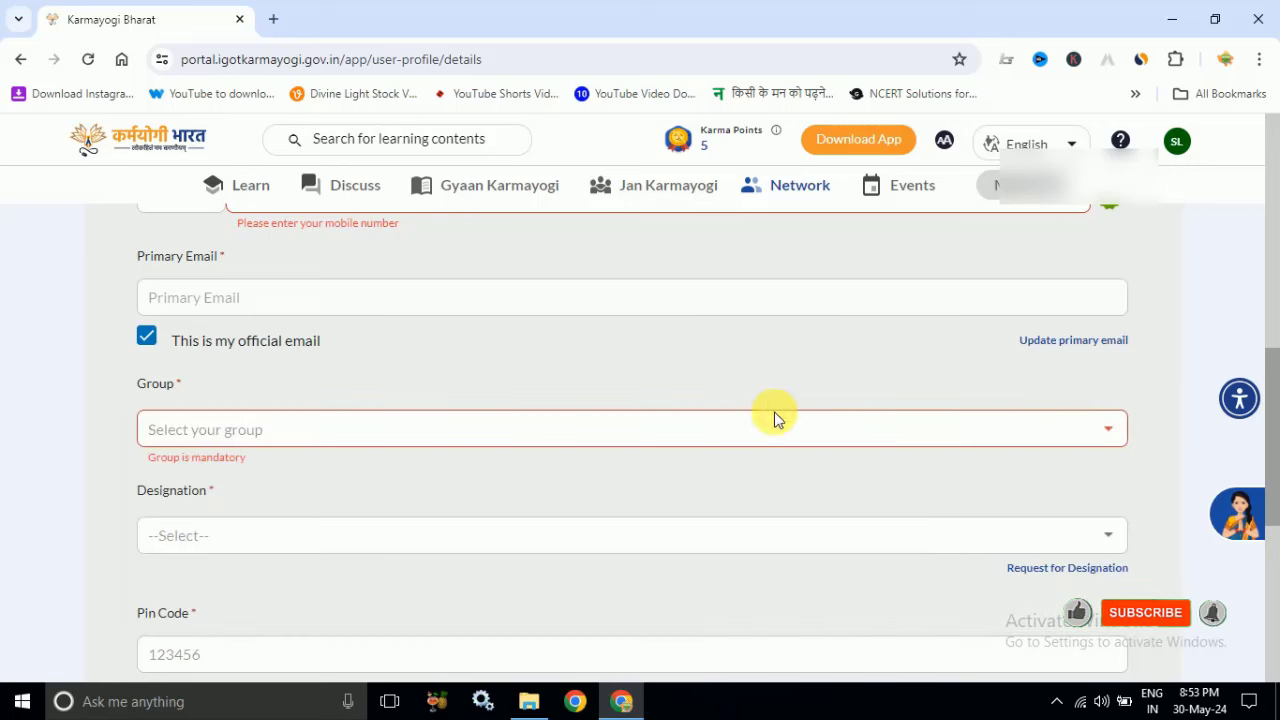
click(525, 549)
click(690, 561)
scroll(690, 561, down, 1)
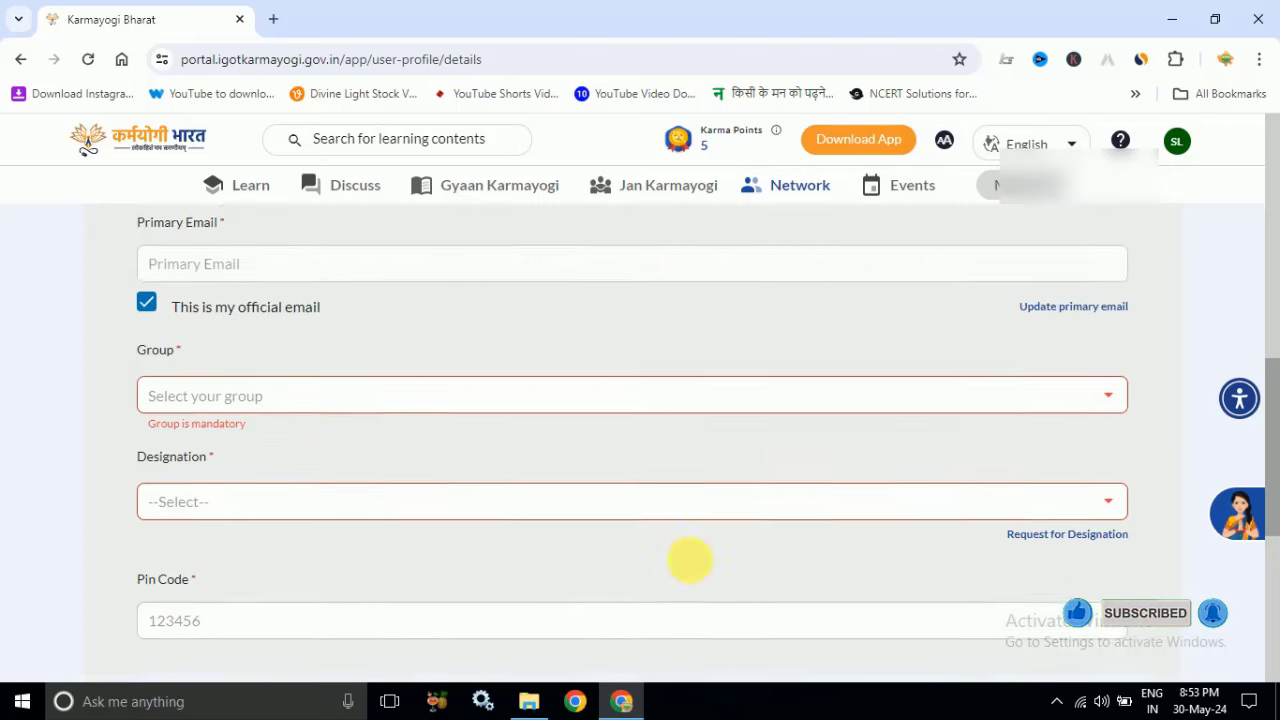
scroll(690, 561, down, 1)
scroll(409, 575, up, 1)
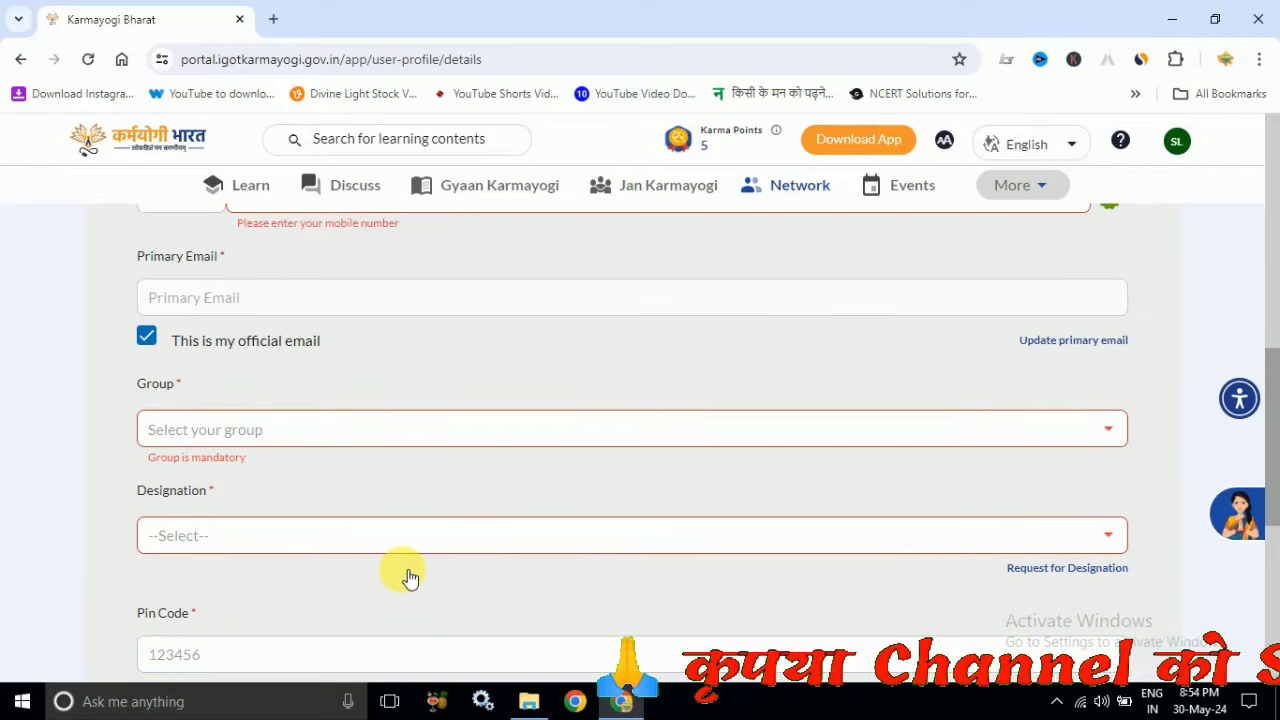
Fill in the full name, date of birth and mobile number, with gender Male and category SC
scroll(397, 548, up, 10)
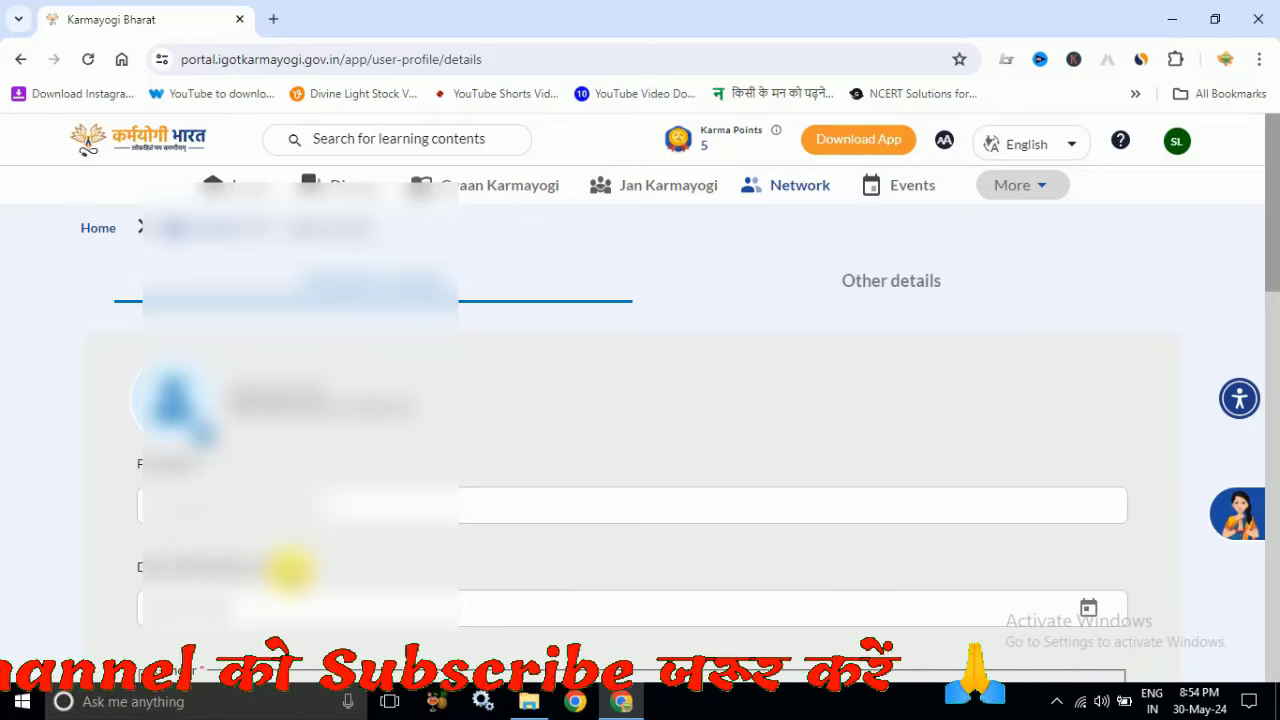
scroll(288, 571, down, 4)
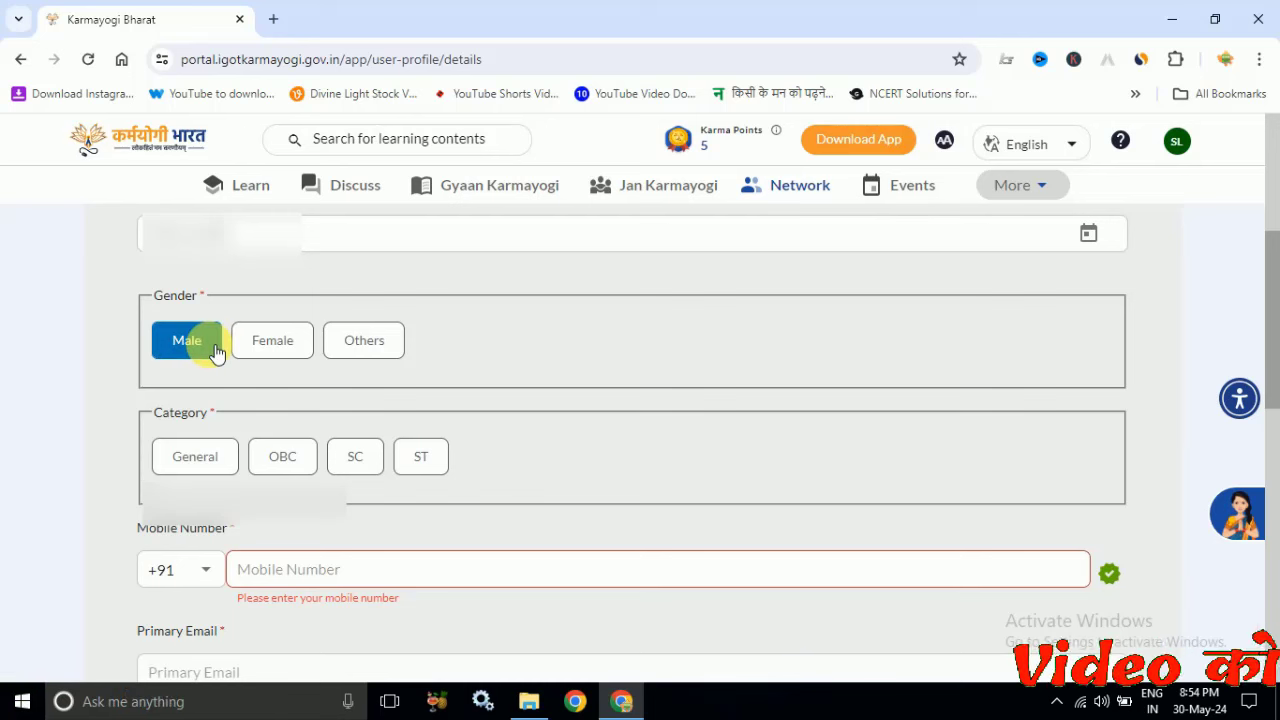
click(355, 460)
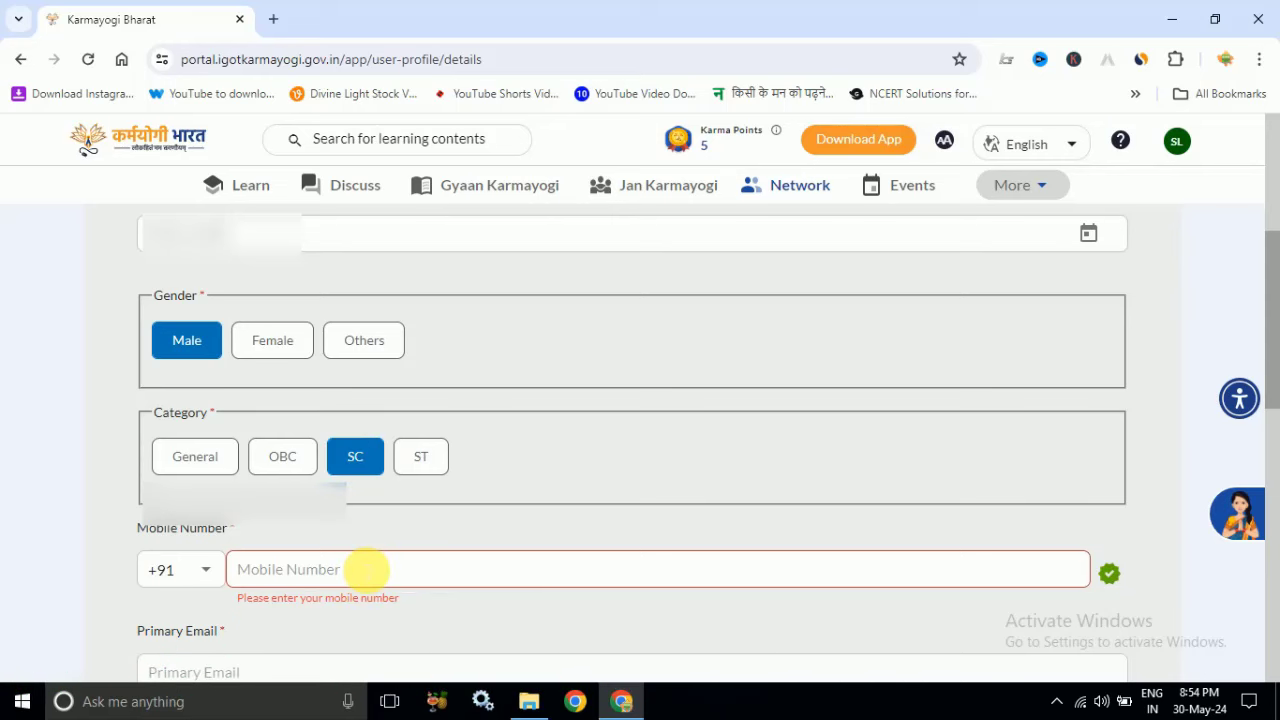
key(ctrl+v)
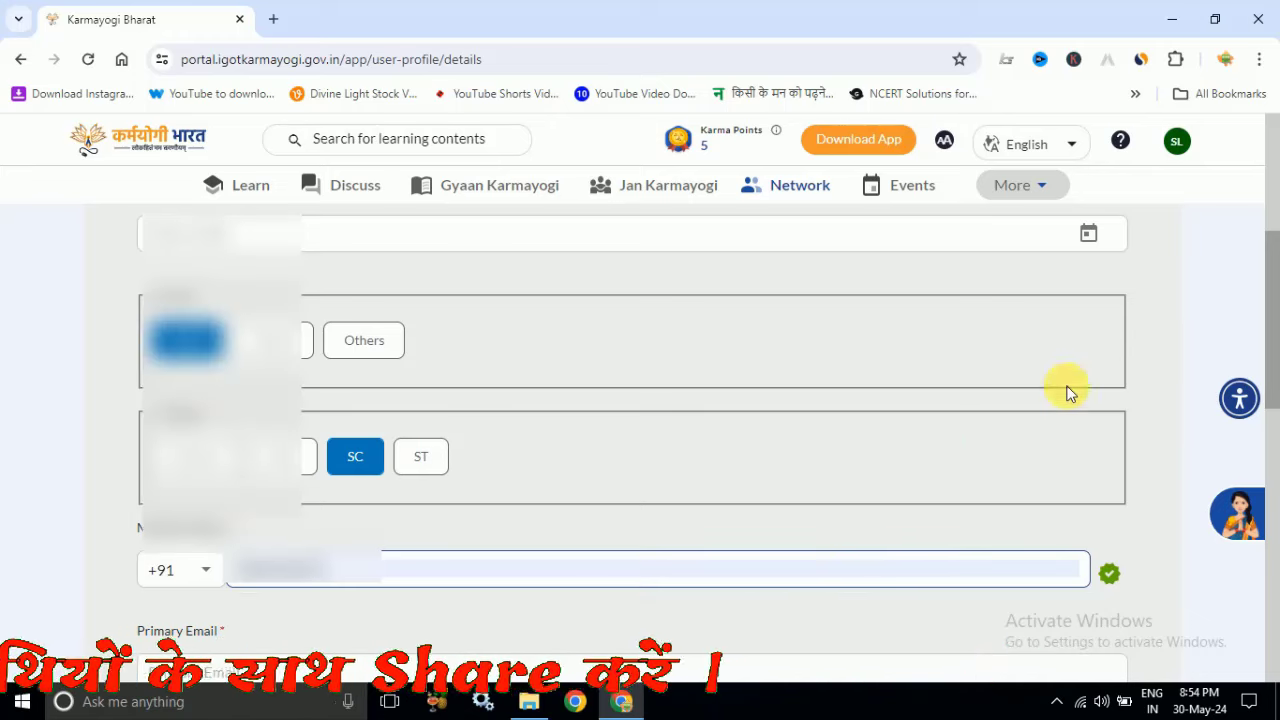
scroll(397, 280, down, 4)
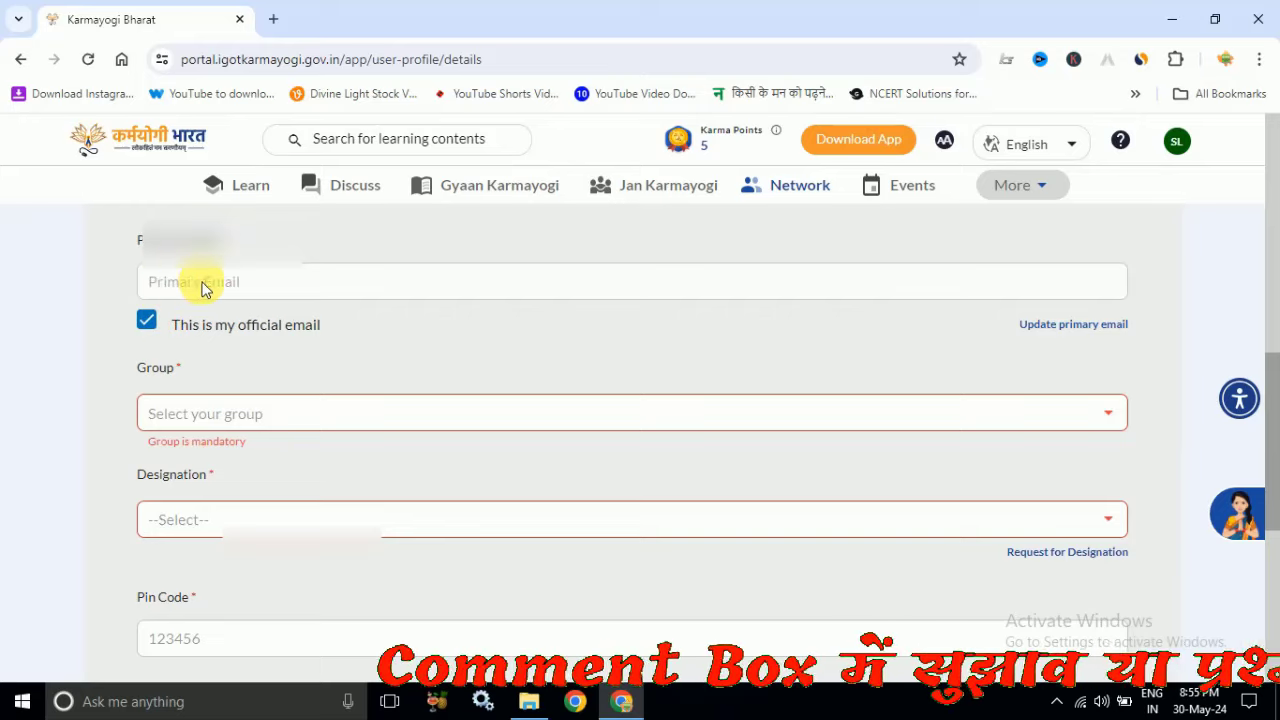
click(1045, 326)
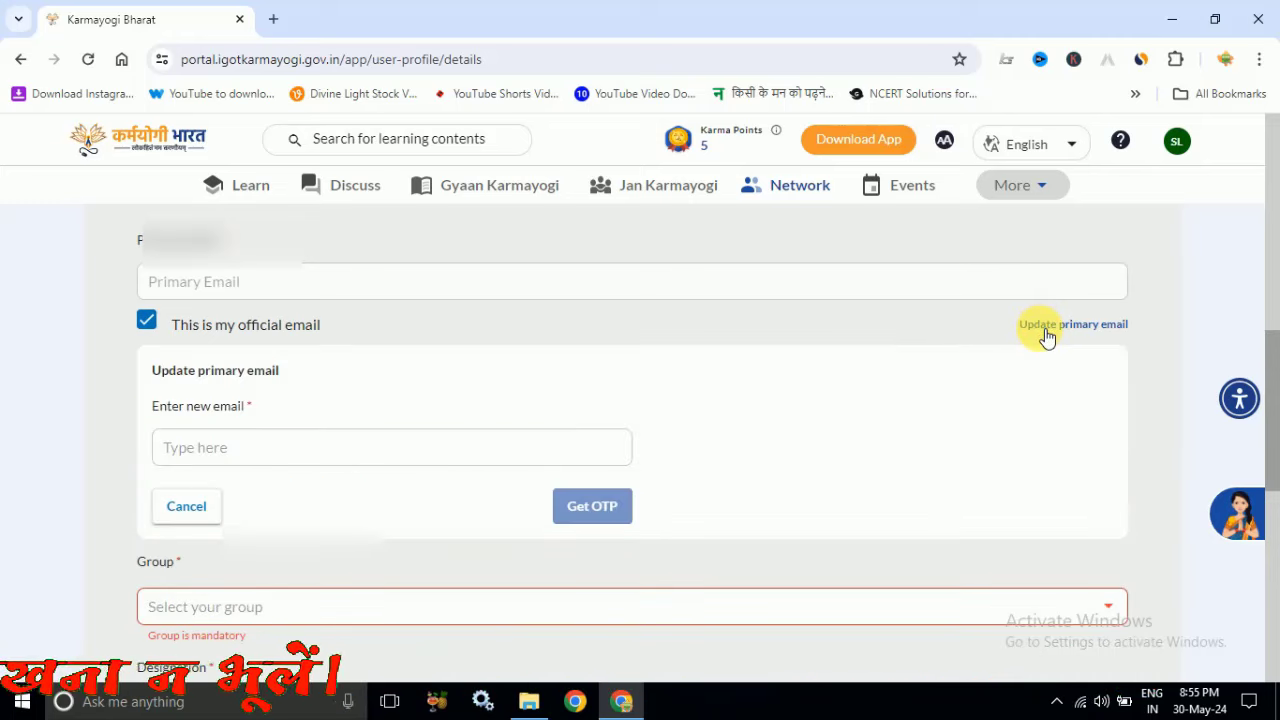
click(411, 457)
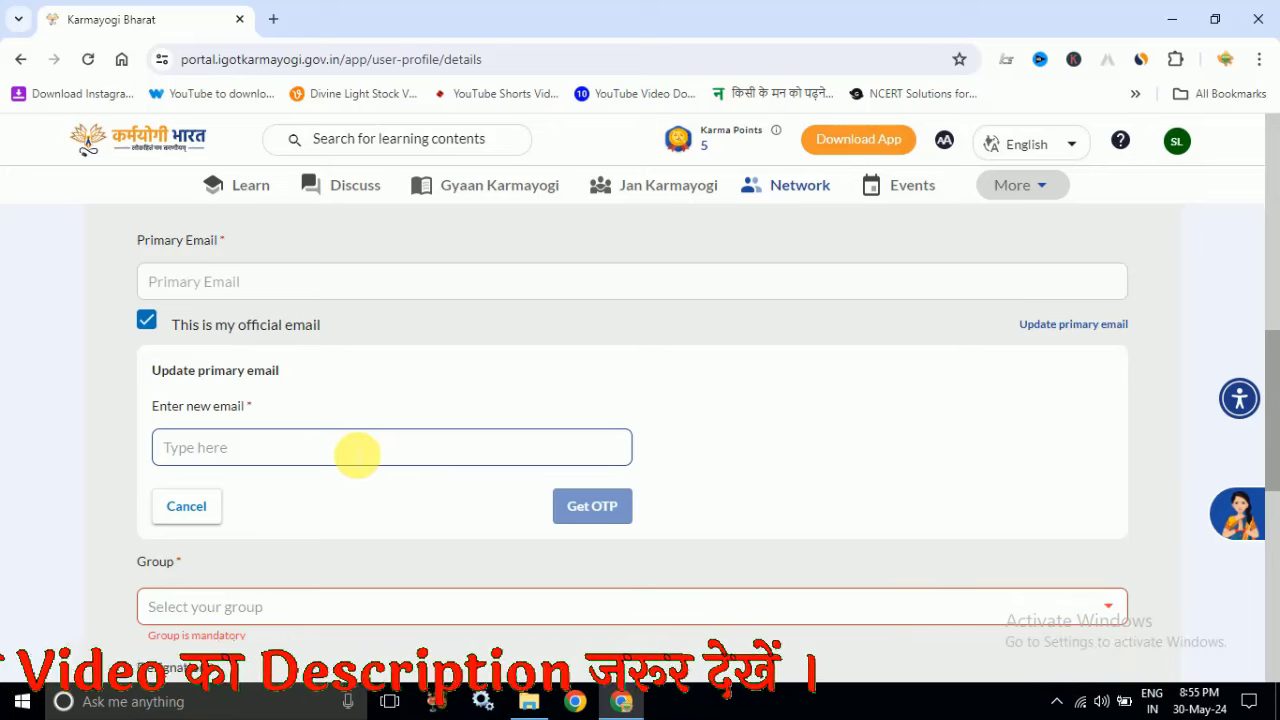
click(795, 362)
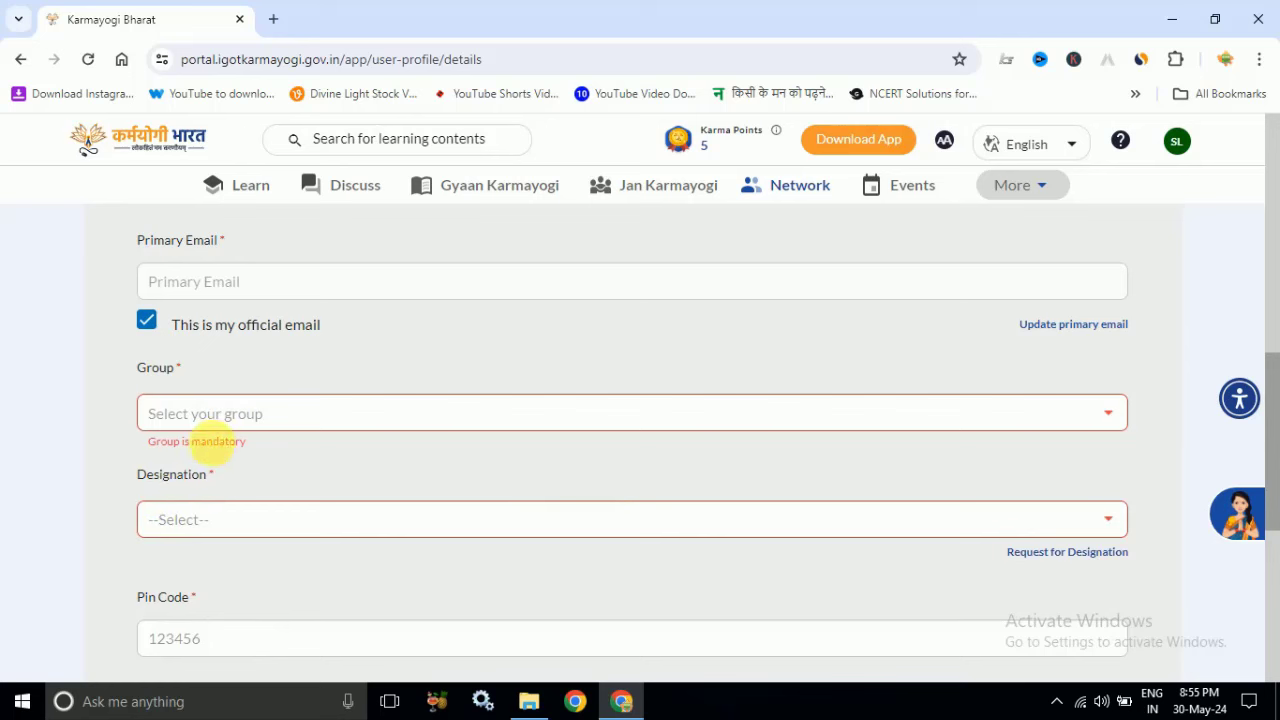
Set the group to Group A and the designation to LECTURER SELECTION GRADE
click(536, 420)
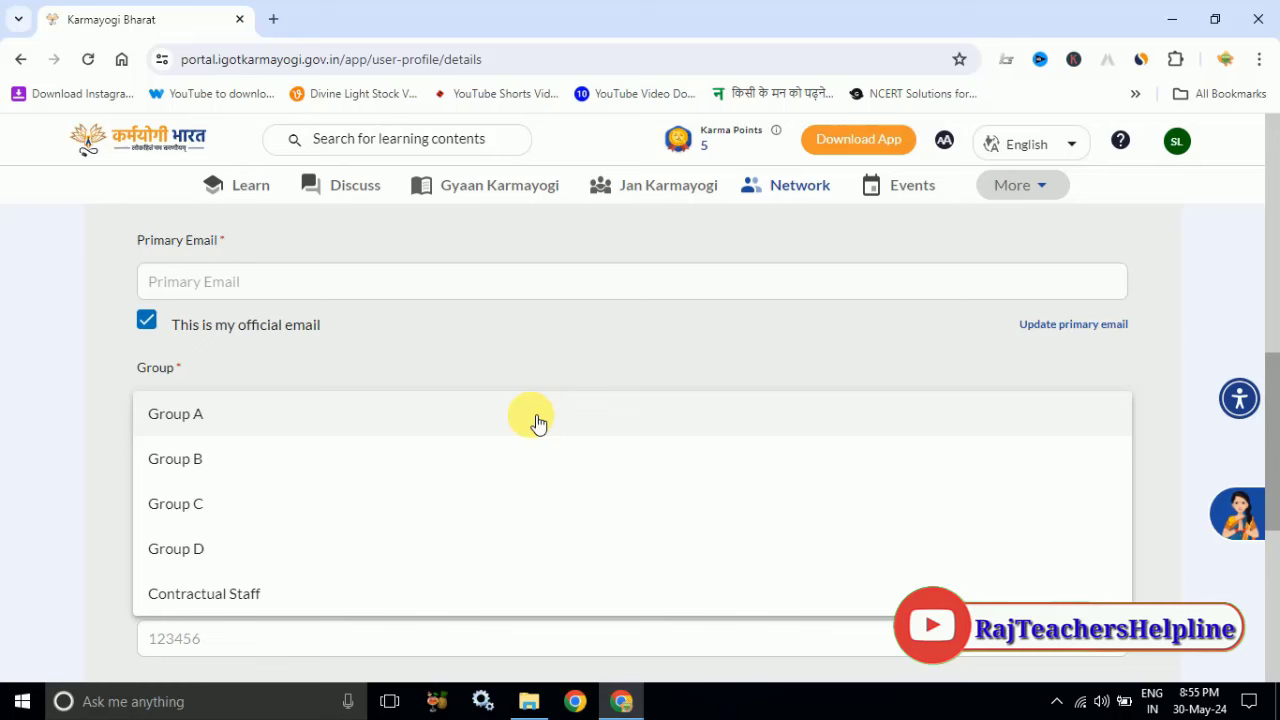
click(536, 420)
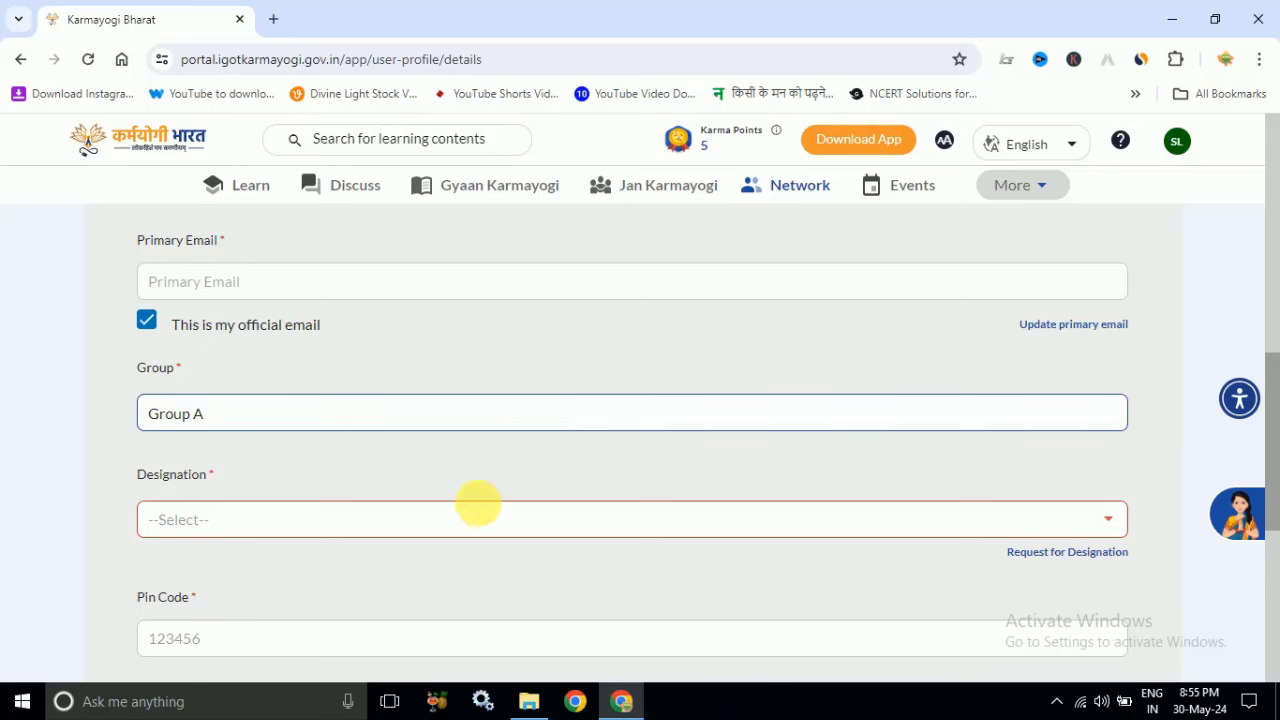
click(483, 514)
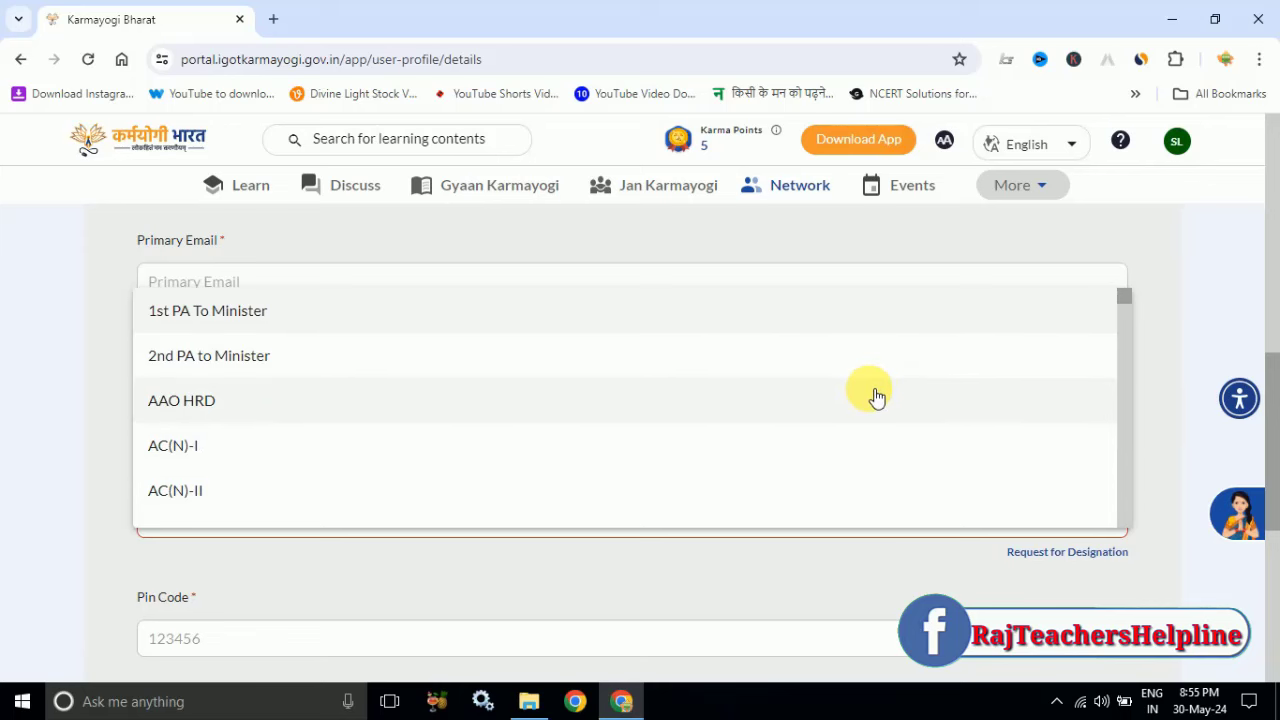
scroll(876, 397, down, 15)
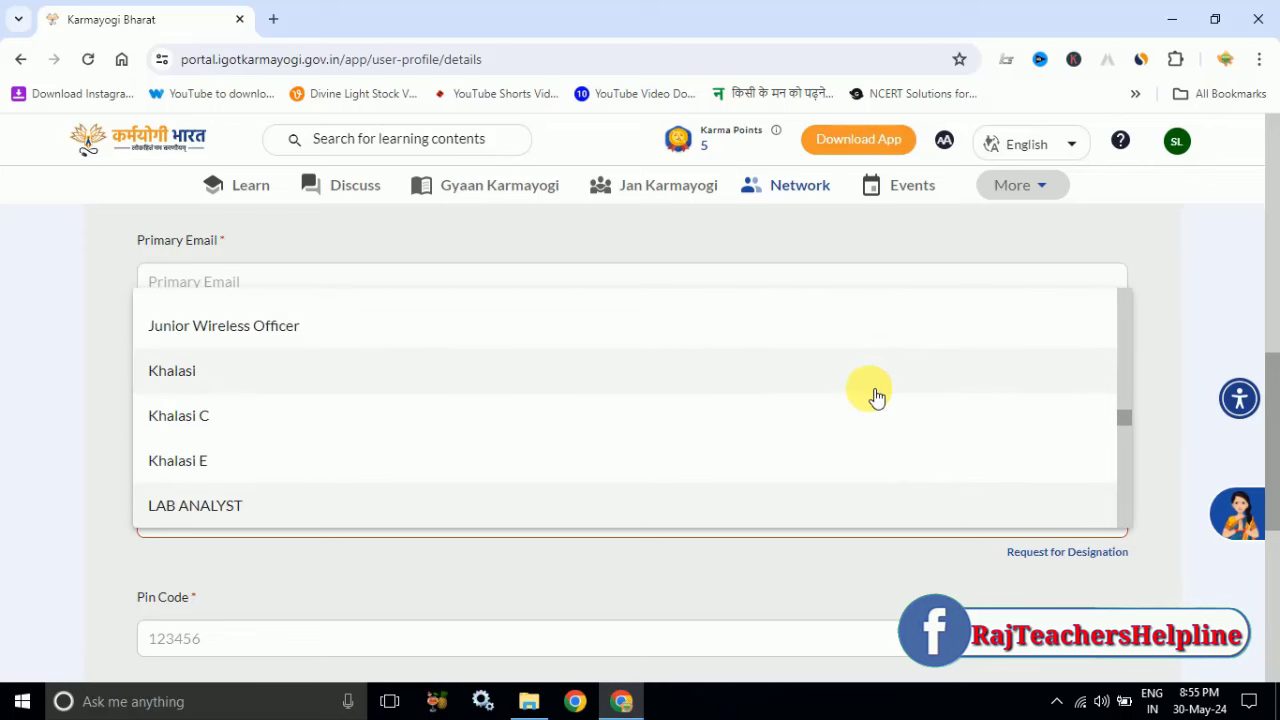
scroll(489, 420, down, 5)
scroll(489, 420, up, 6)
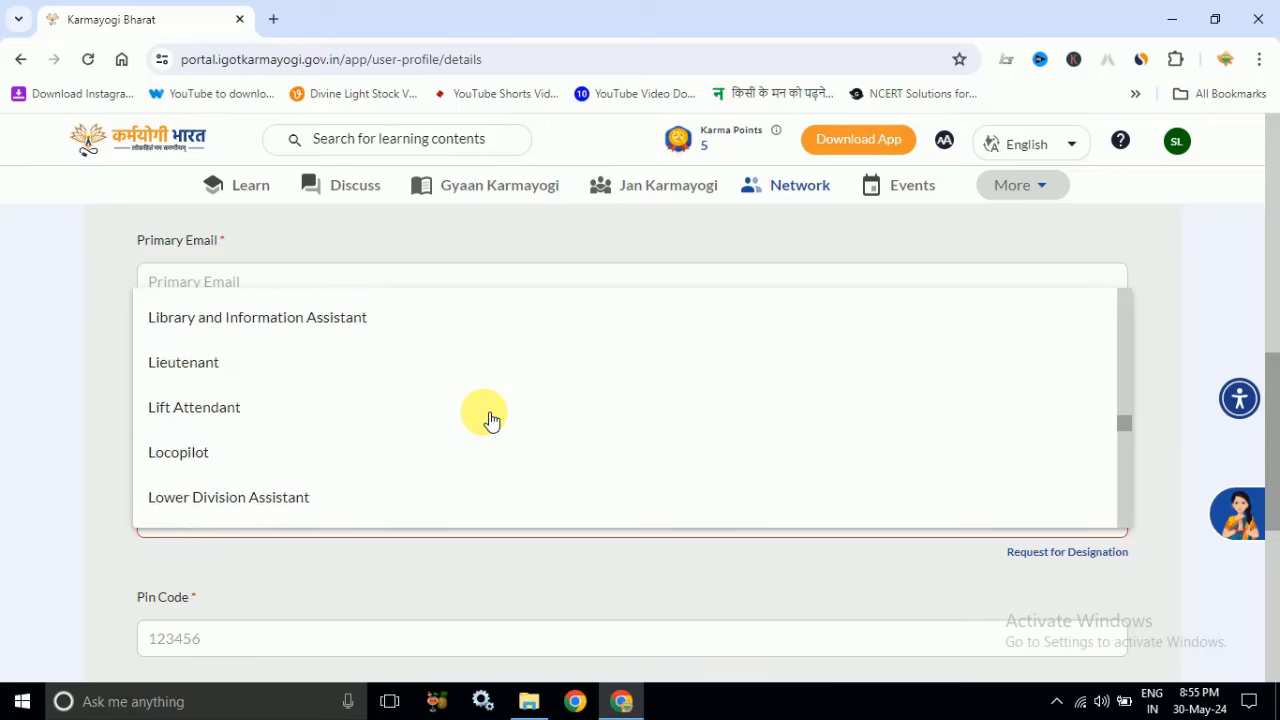
scroll(489, 420, up, 5)
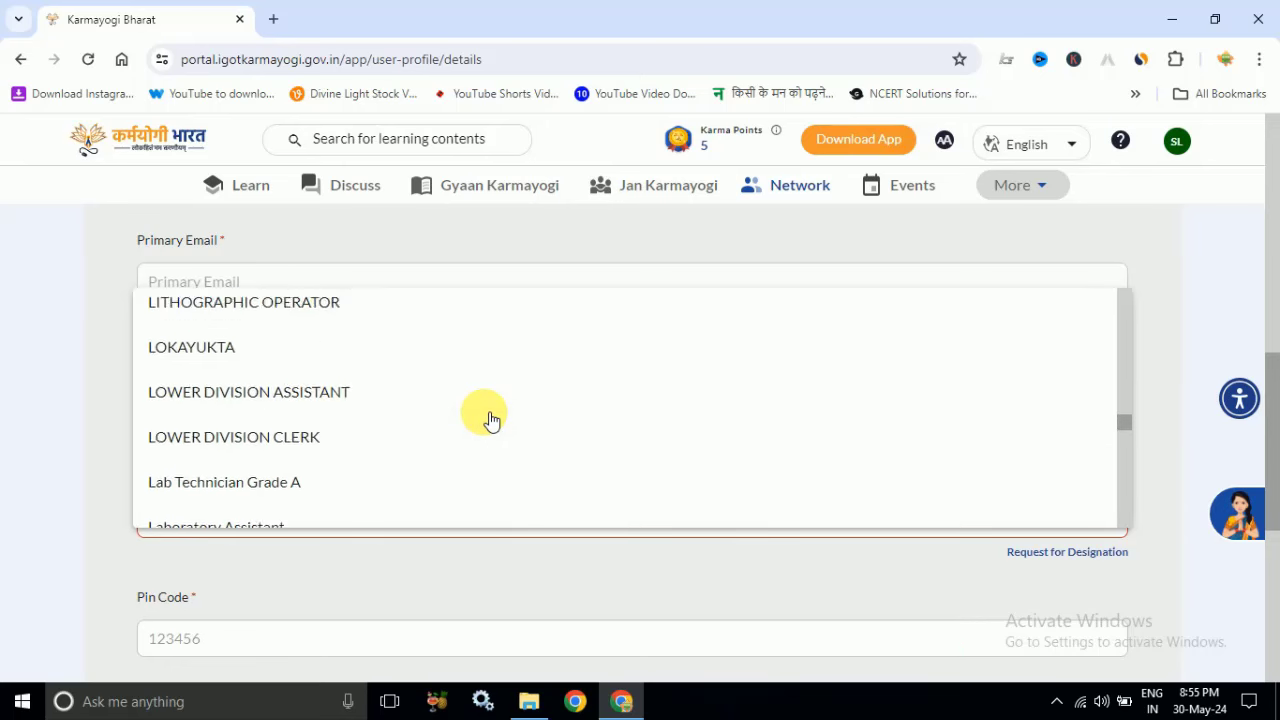
scroll(489, 420, up, 8)
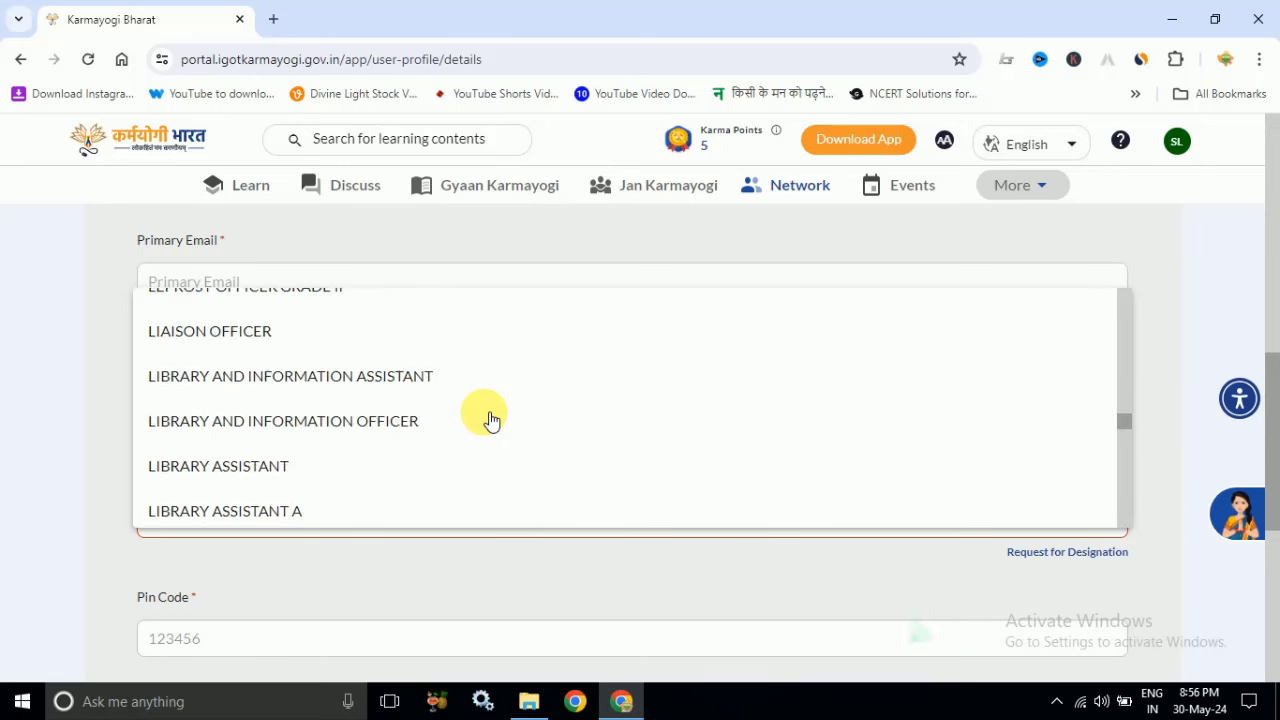
scroll(490, 420, up, 5)
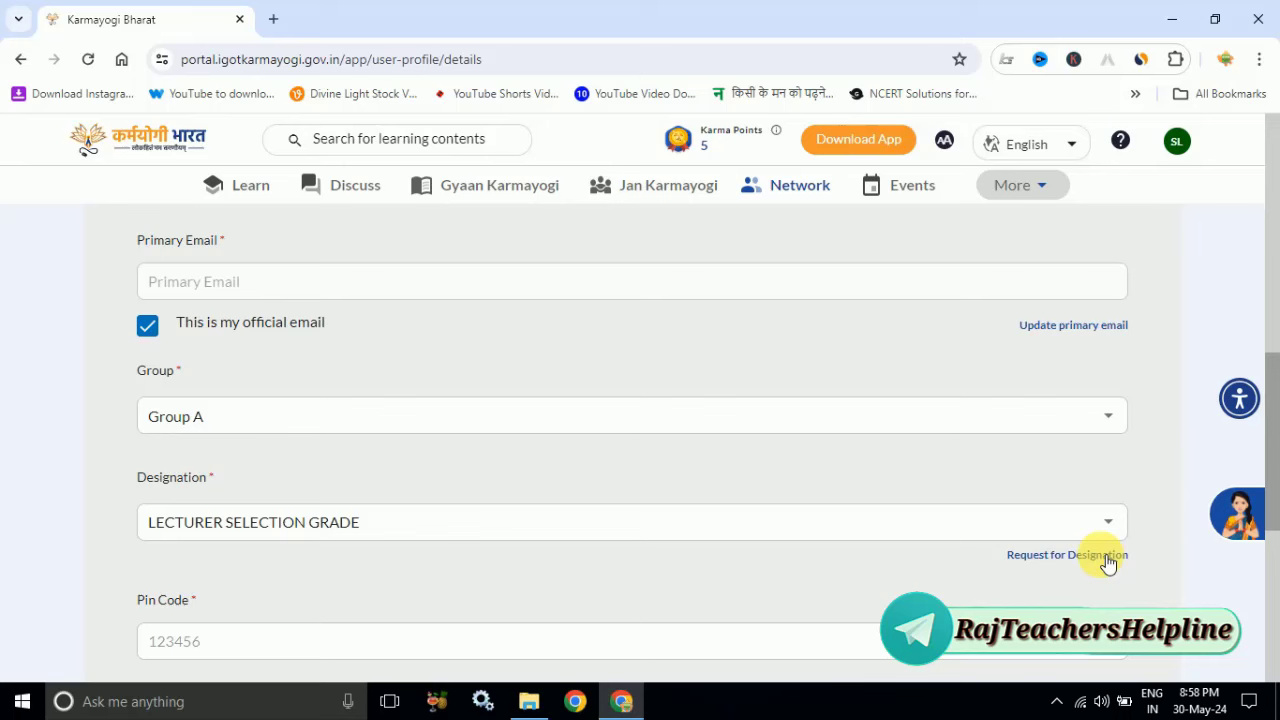
Submit a request to add a new lecturer designation
click(1067, 555)
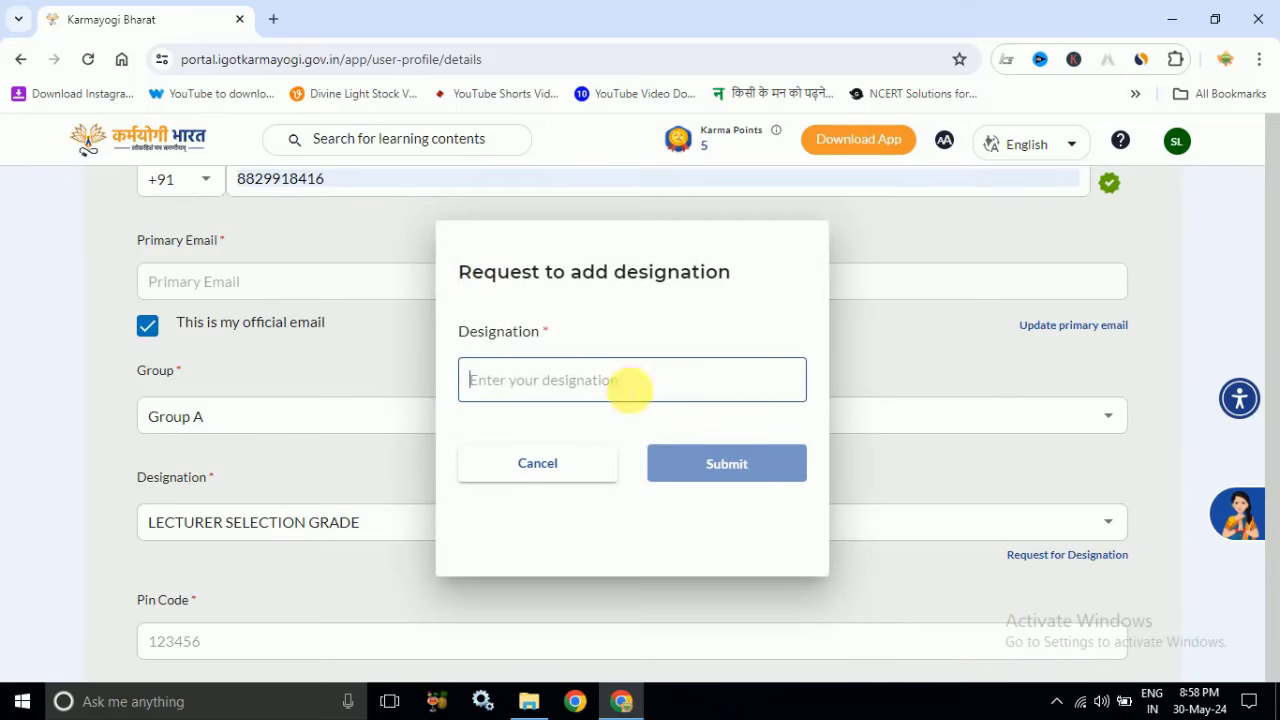
text(IEC)
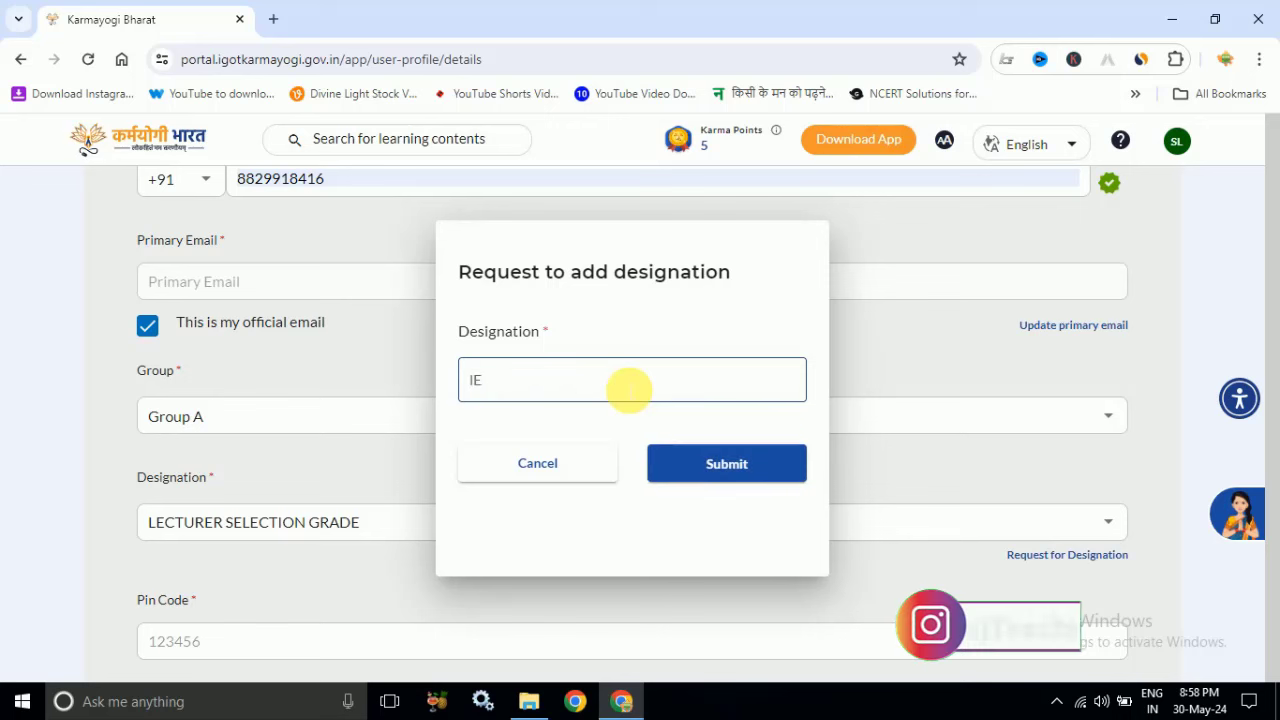
key(BackSpace)
key(BackSpace)
key(BackSpace)
text(LC)
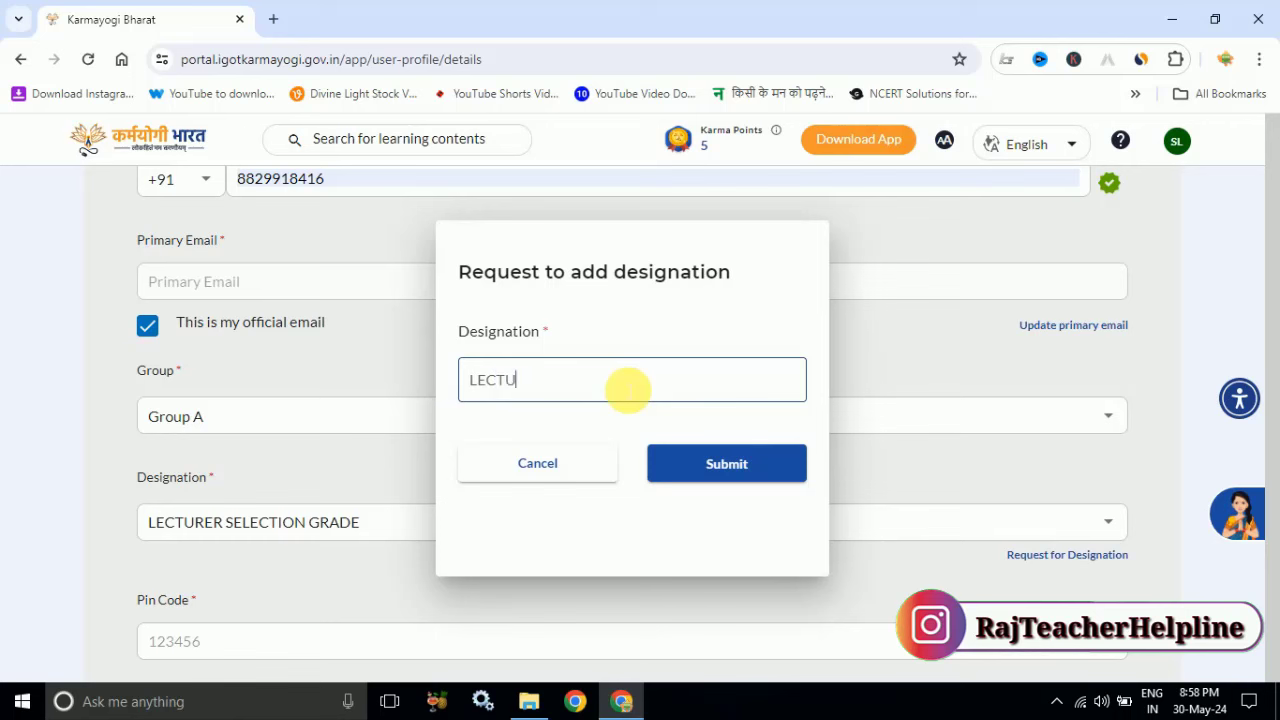
click(742, 460)
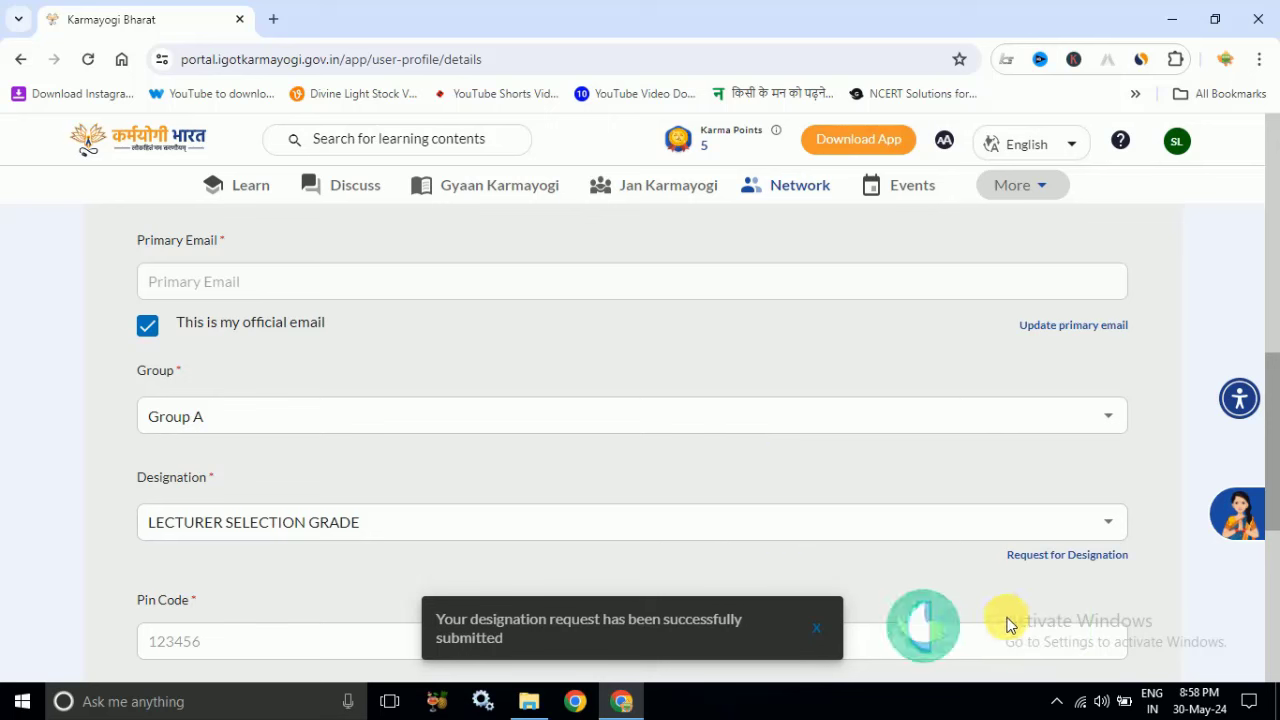
Enter the postal pin code in the mandatory details and save the profile details
scroll(993, 605, down, 1)
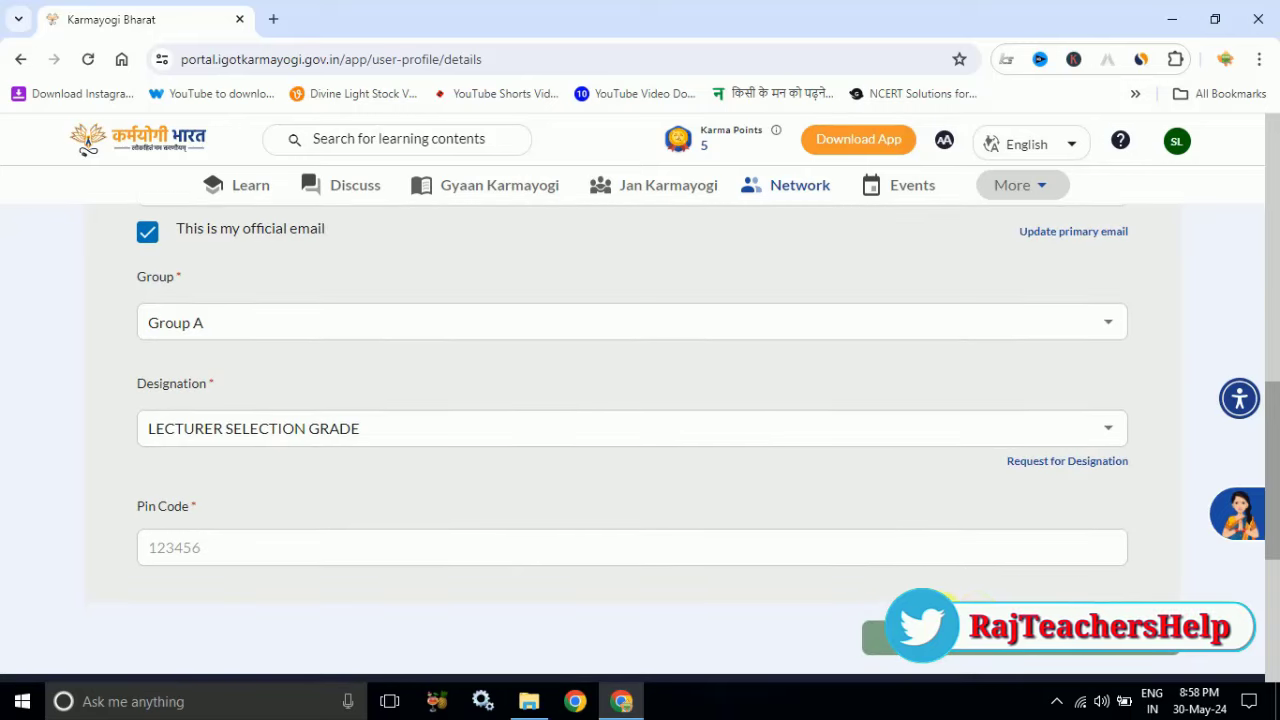
click(489, 547)
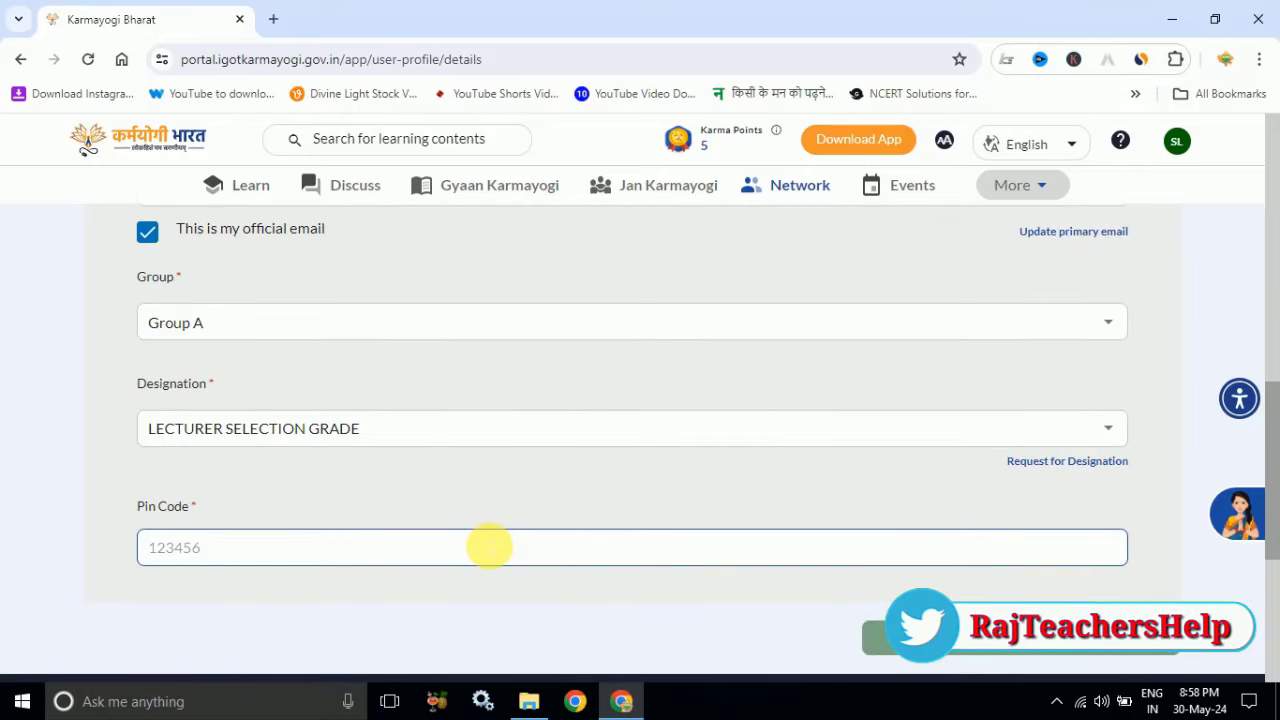
text(3)
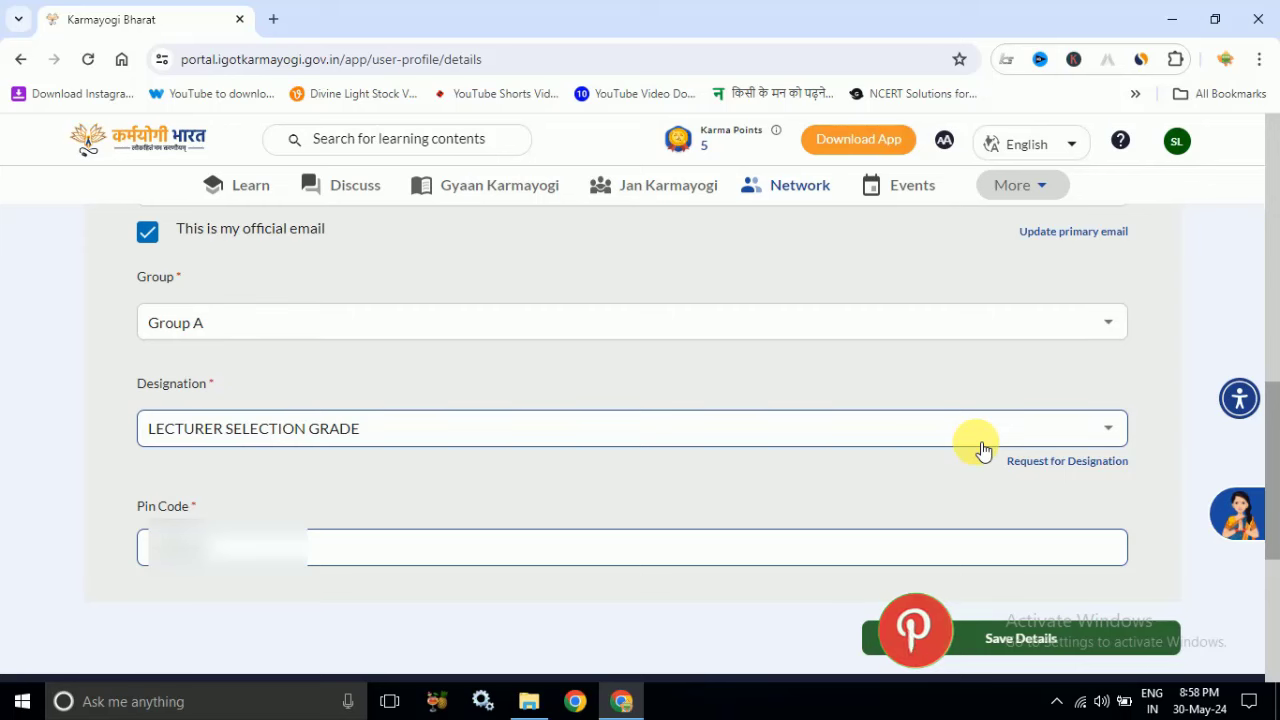
click(1021, 628)
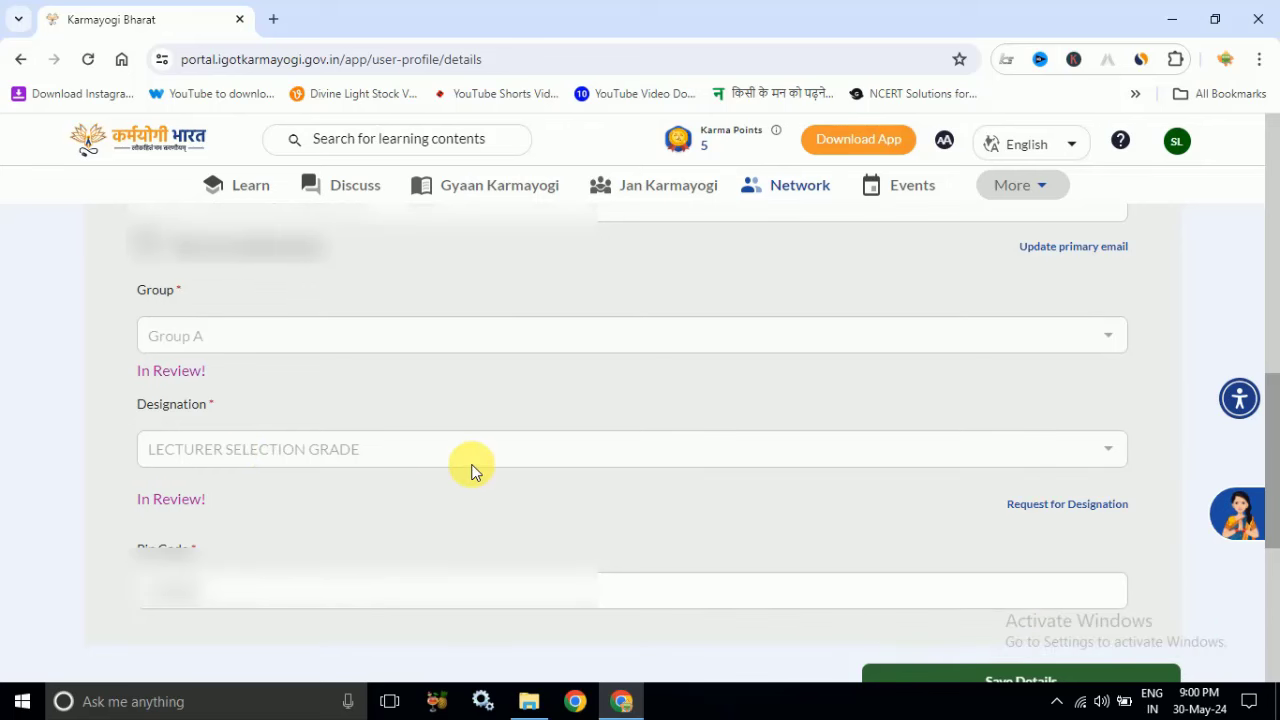
click(1080, 506)
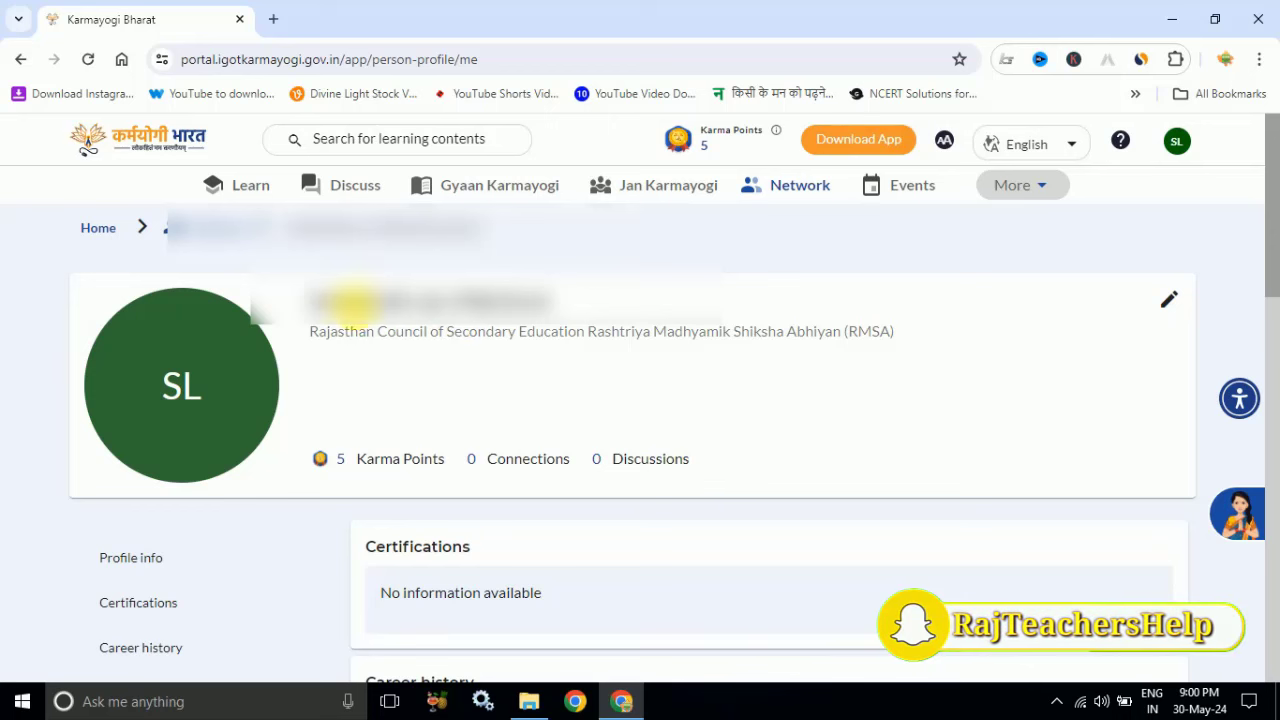
Reopen the profile update form from the home page and apply a photo as the profile picture
click(112, 232)
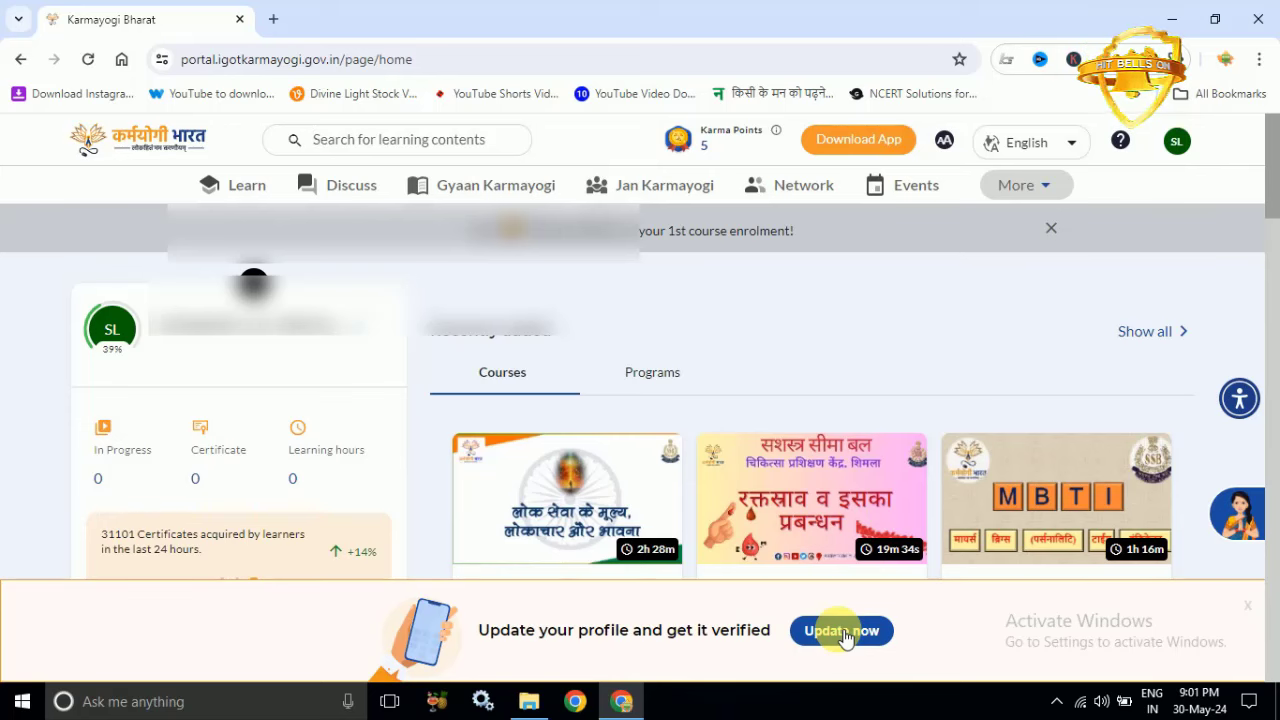
click(843, 631)
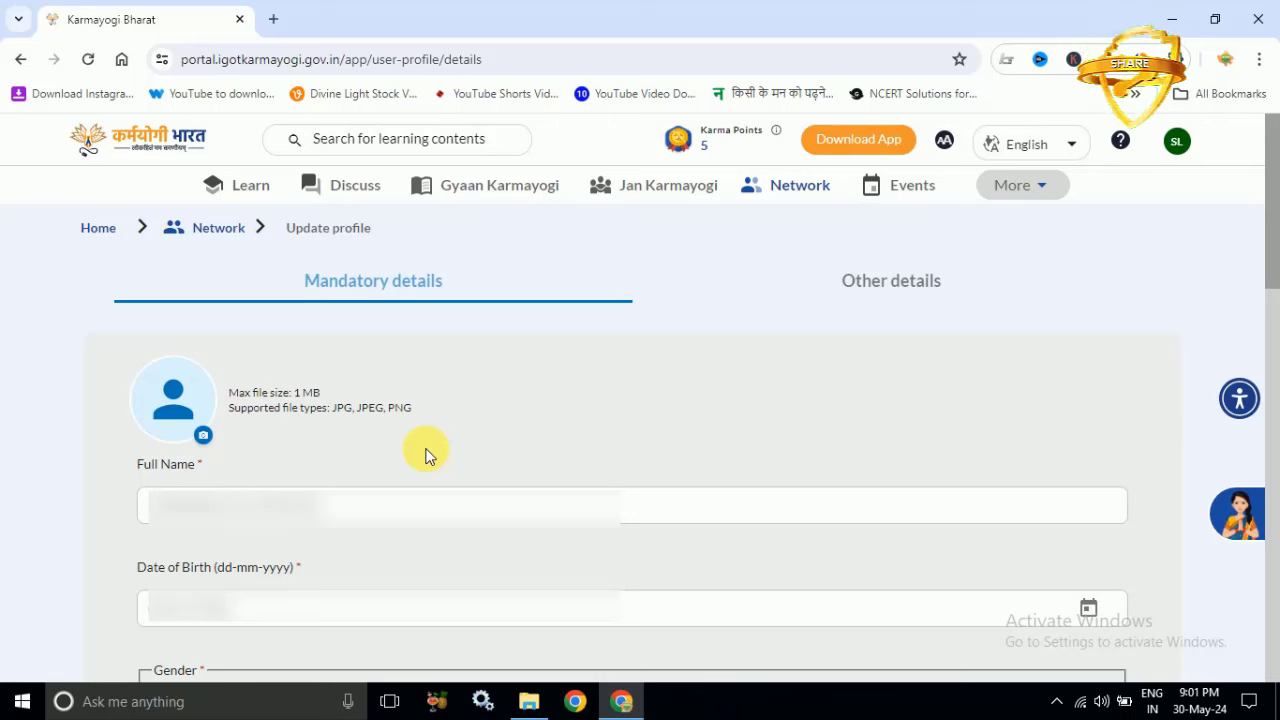
click(204, 441)
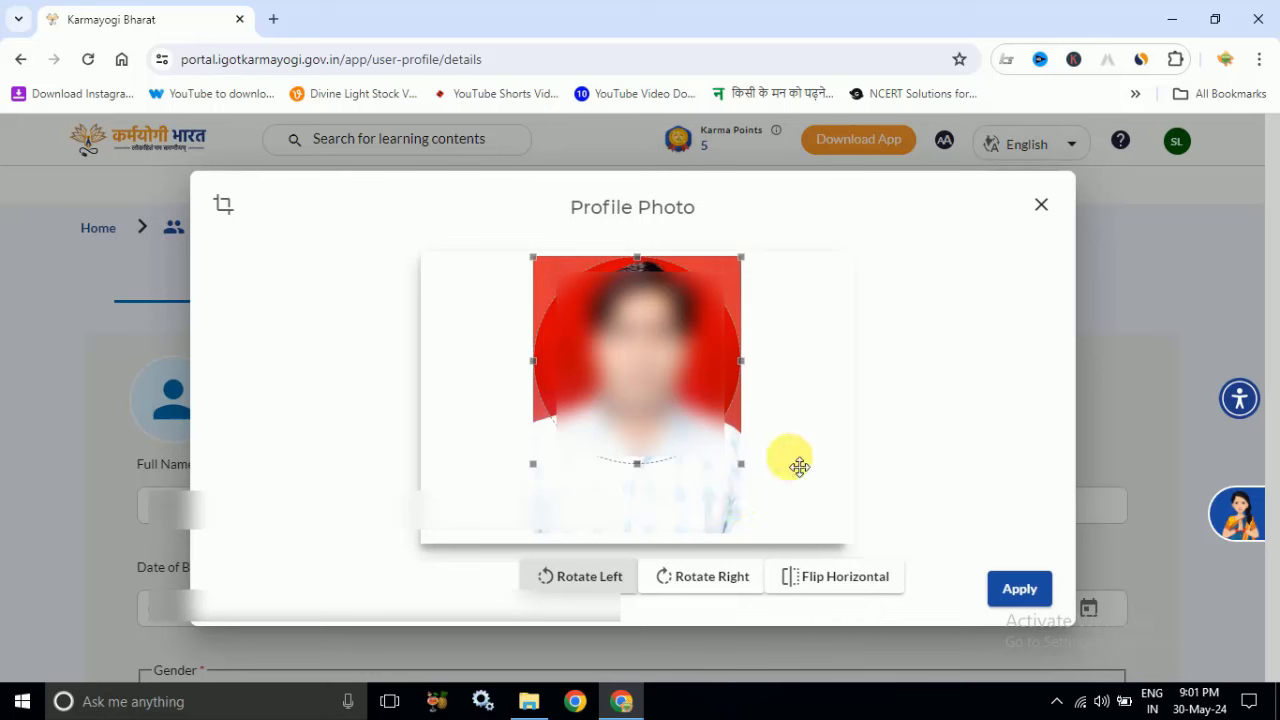
click(1019, 590)
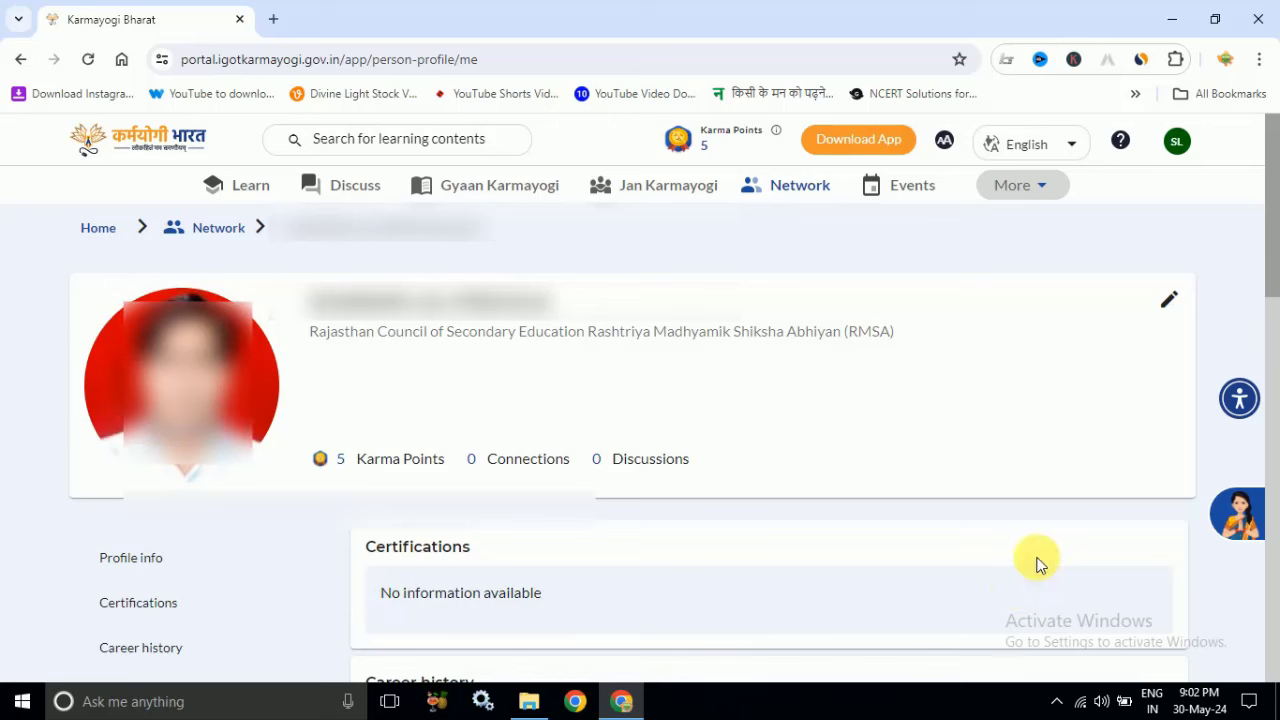
Return to the profile update form from the home page and show its Other details section
click(97, 234)
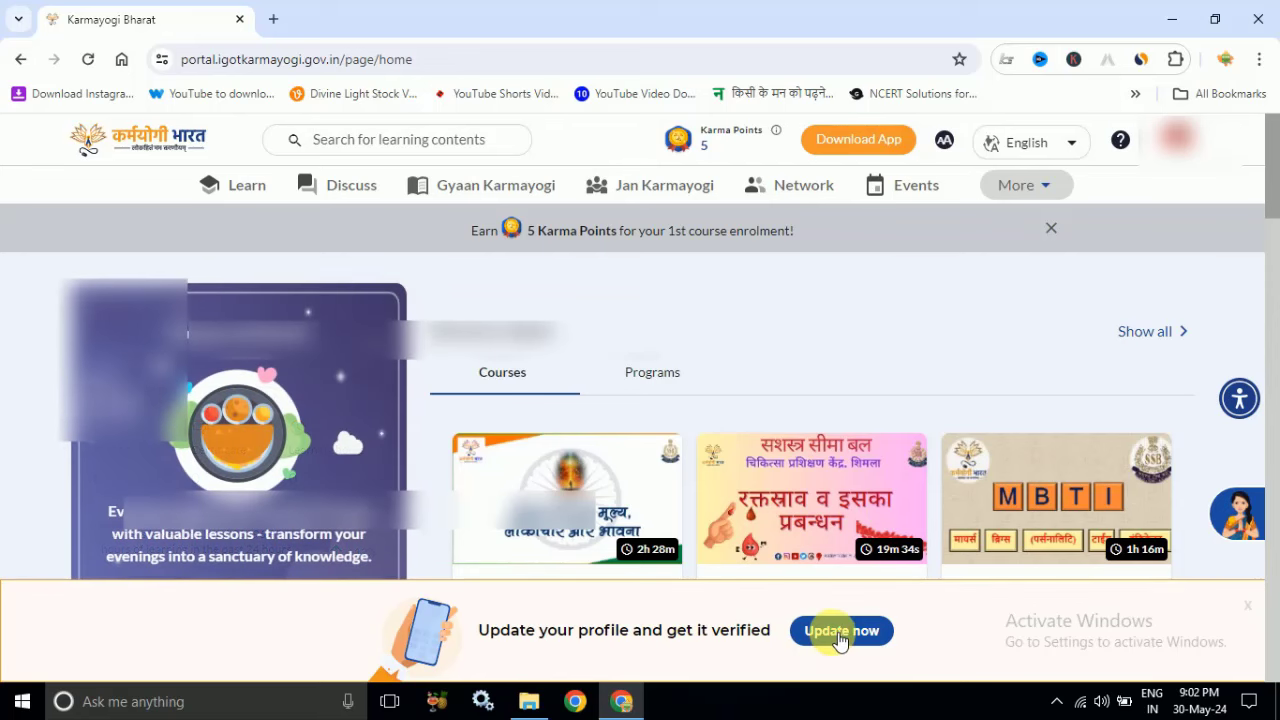
click(839, 634)
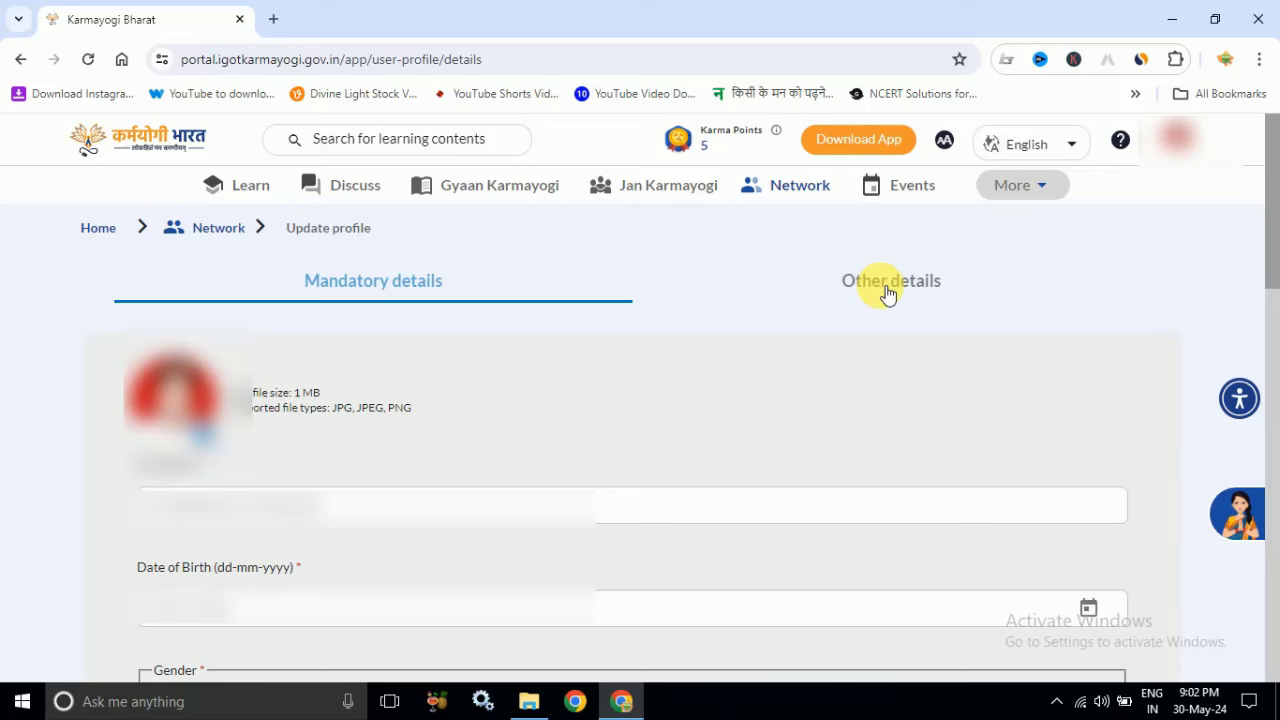
click(888, 293)
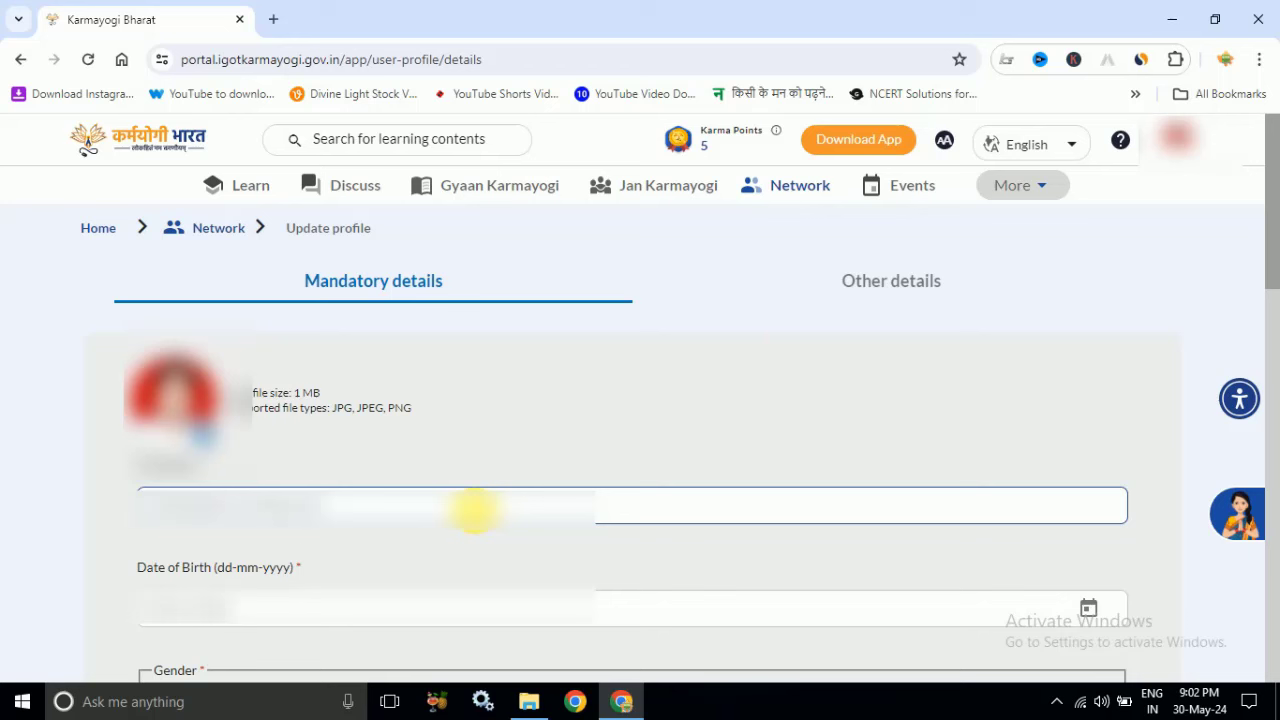
click(878, 293)
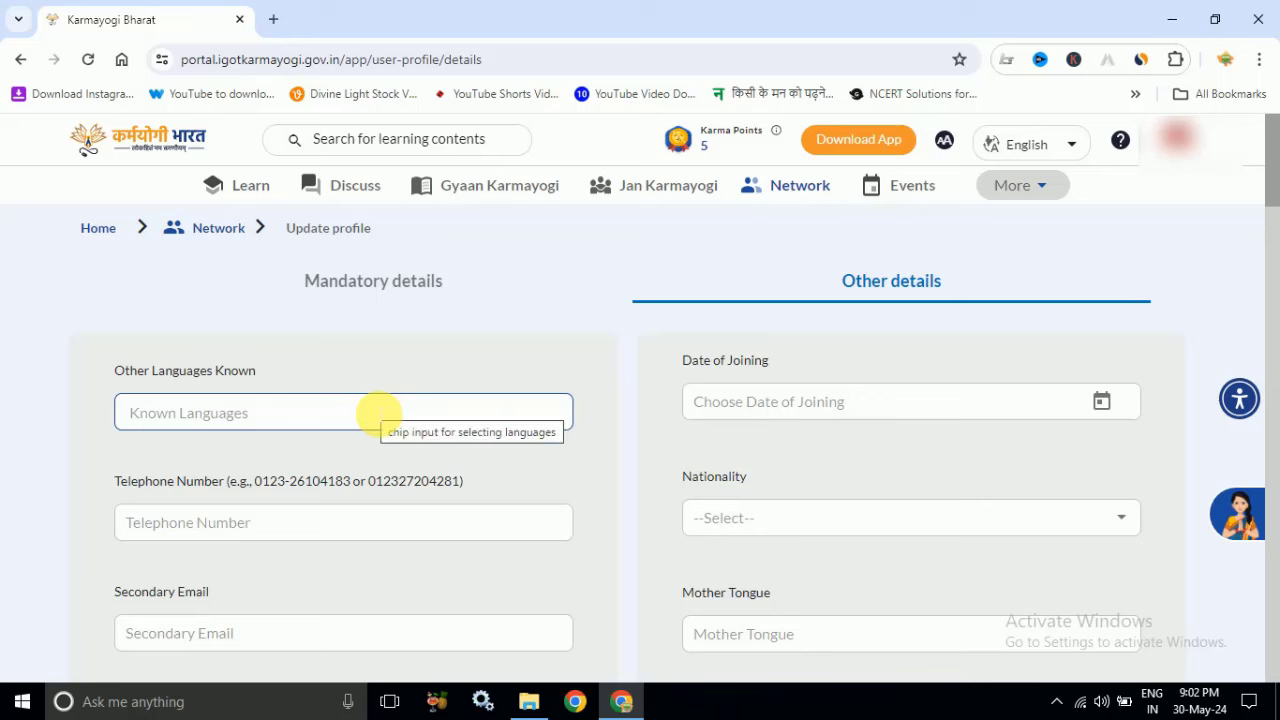
Add Sanskrit, ENGLISH and HINDI to the other languages known
click(257, 412)
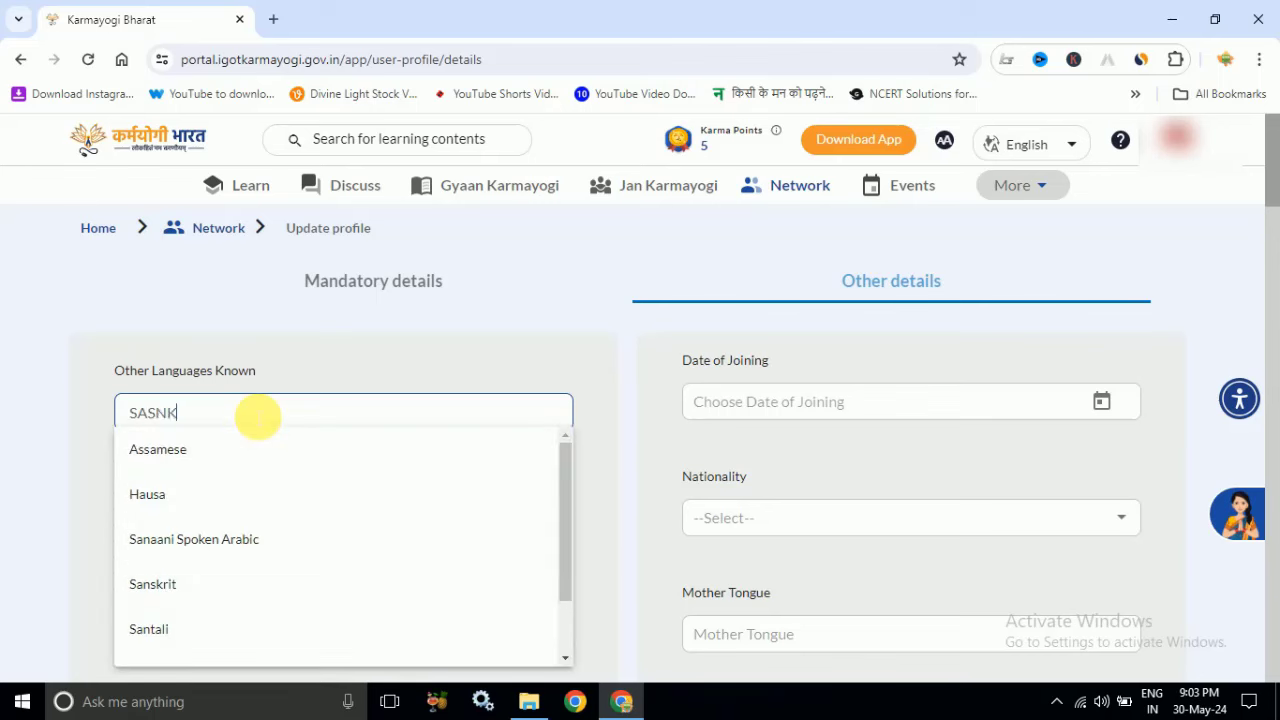
text(NSKRI)
key(Return)
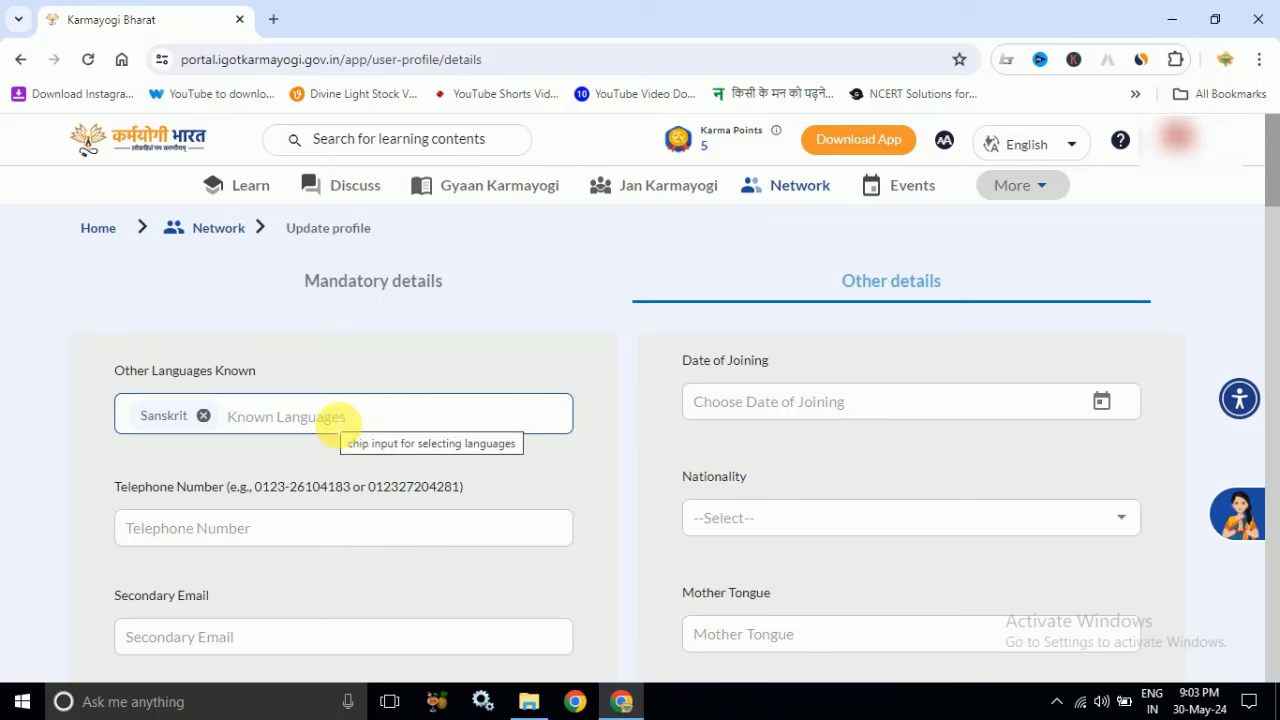
text(E)
text(NGLL)
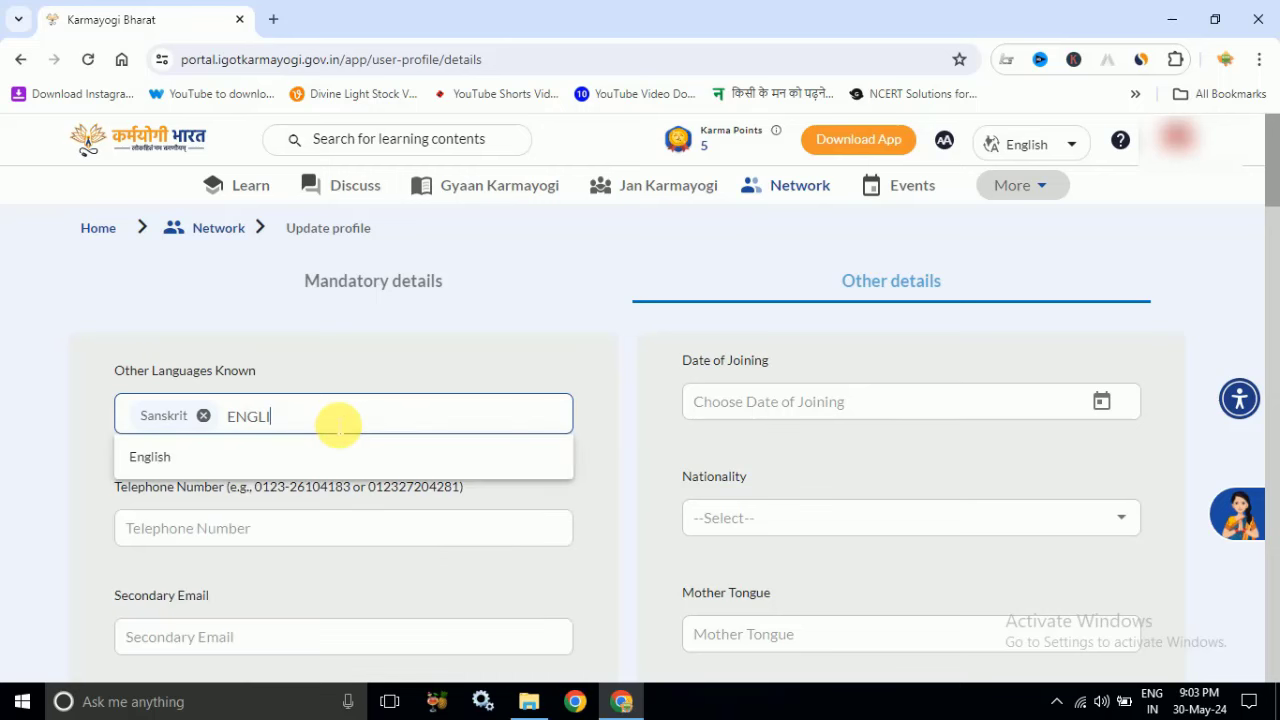
text(ISH)
key(Return)
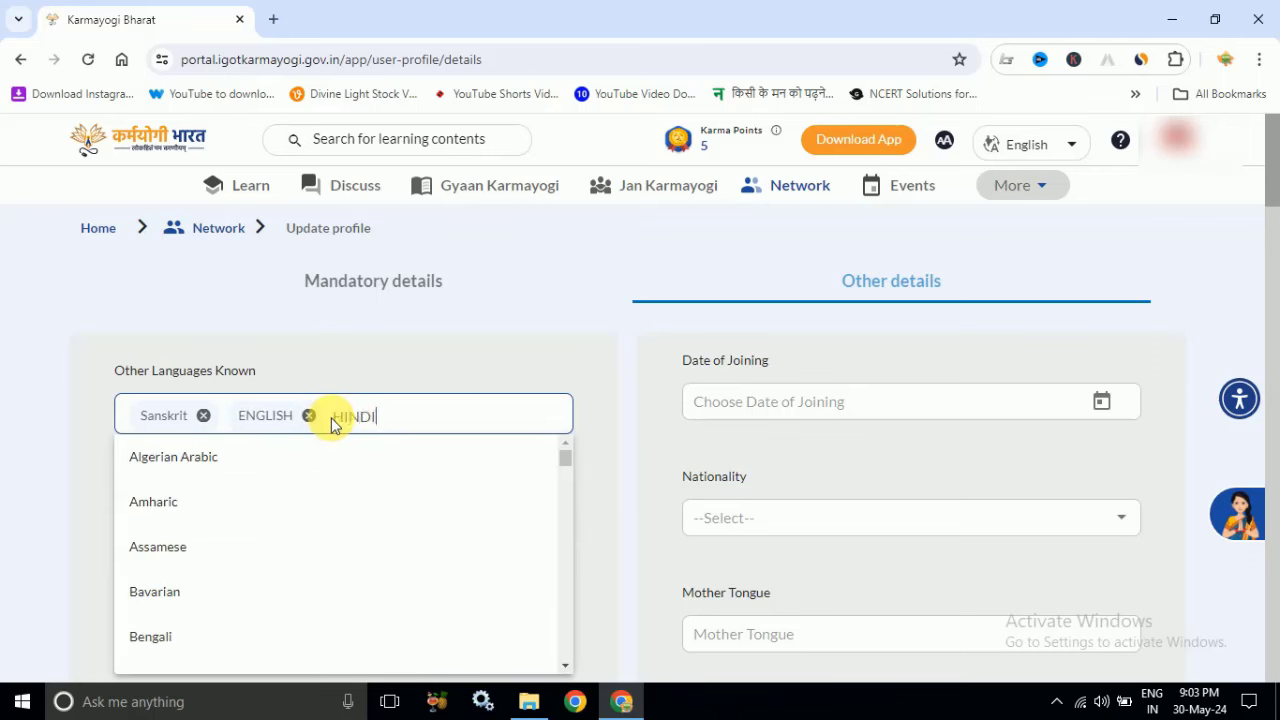
text(HINDI)
key(Return)
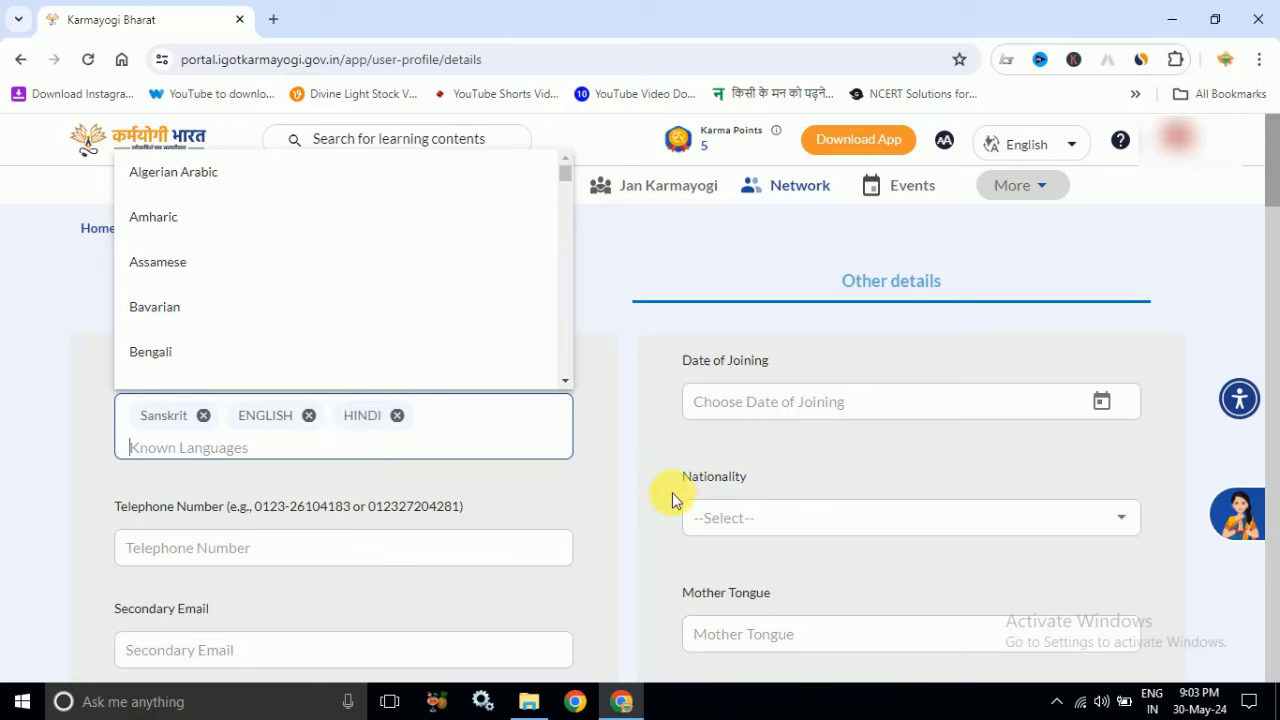
click(602, 472)
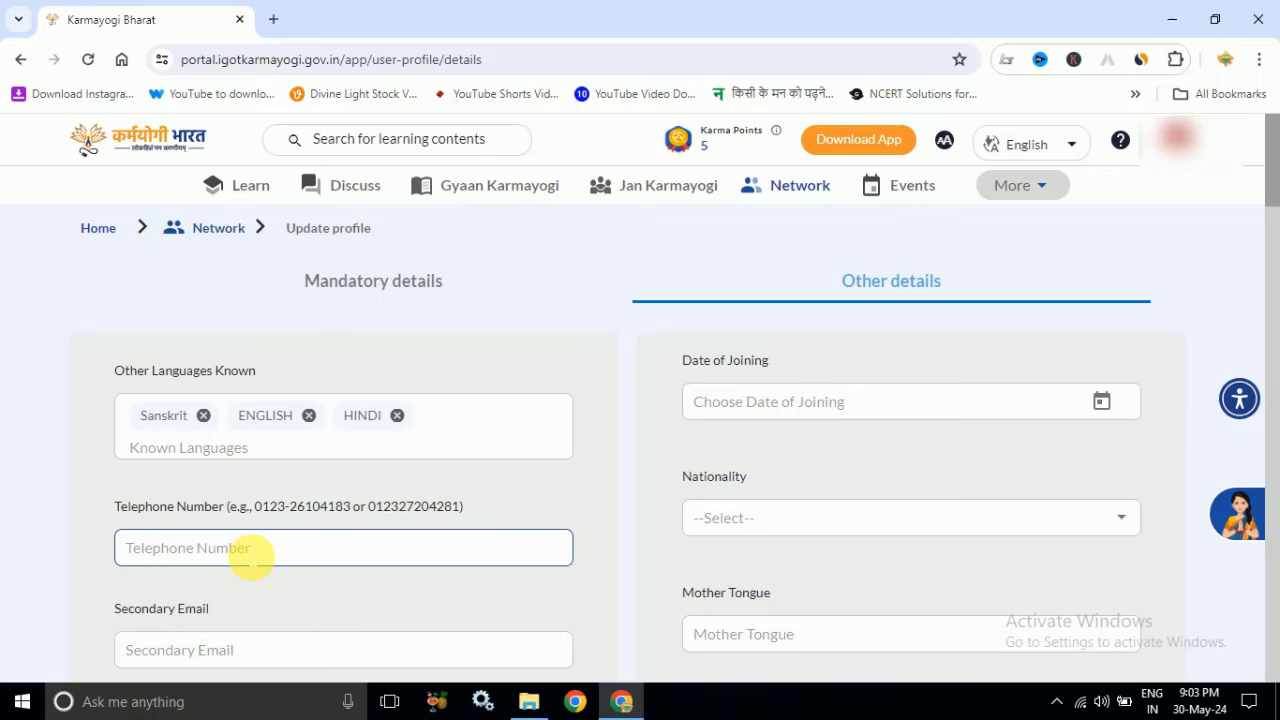
Fill in the secondary email and the residential postal address
scroll(250, 560, down, 1)
click(250, 557)
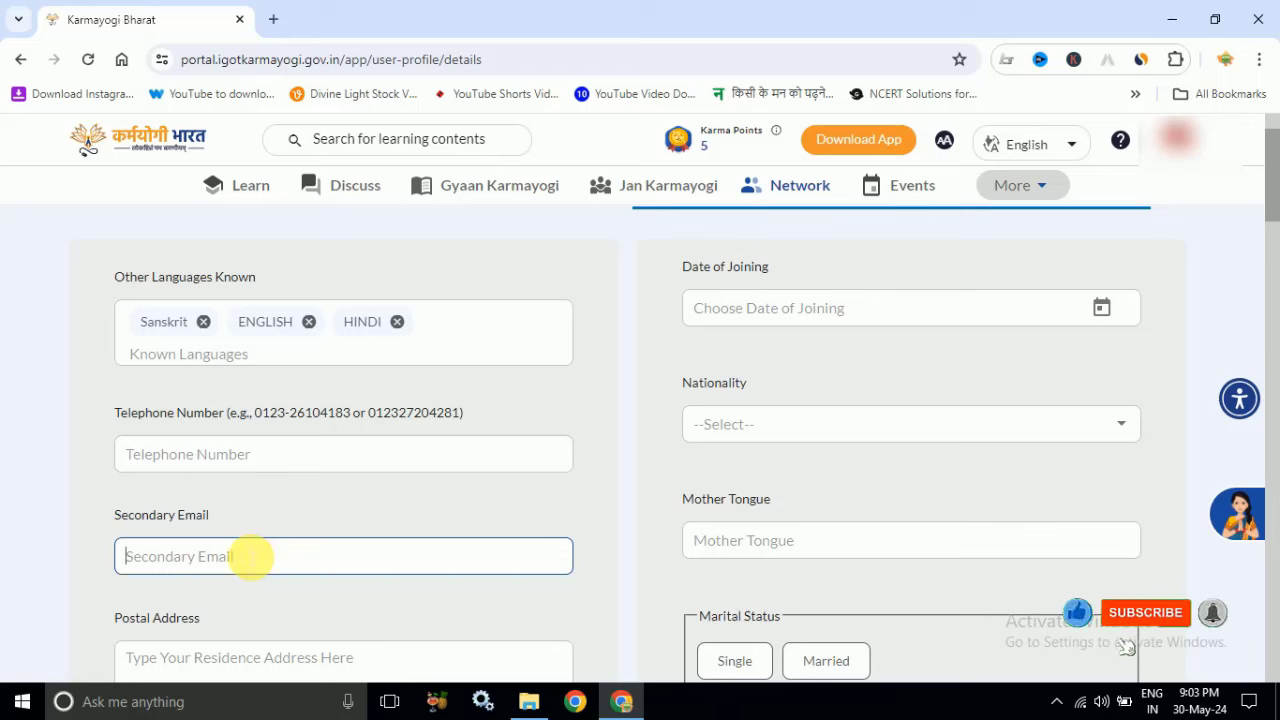
key(ctrl+v)
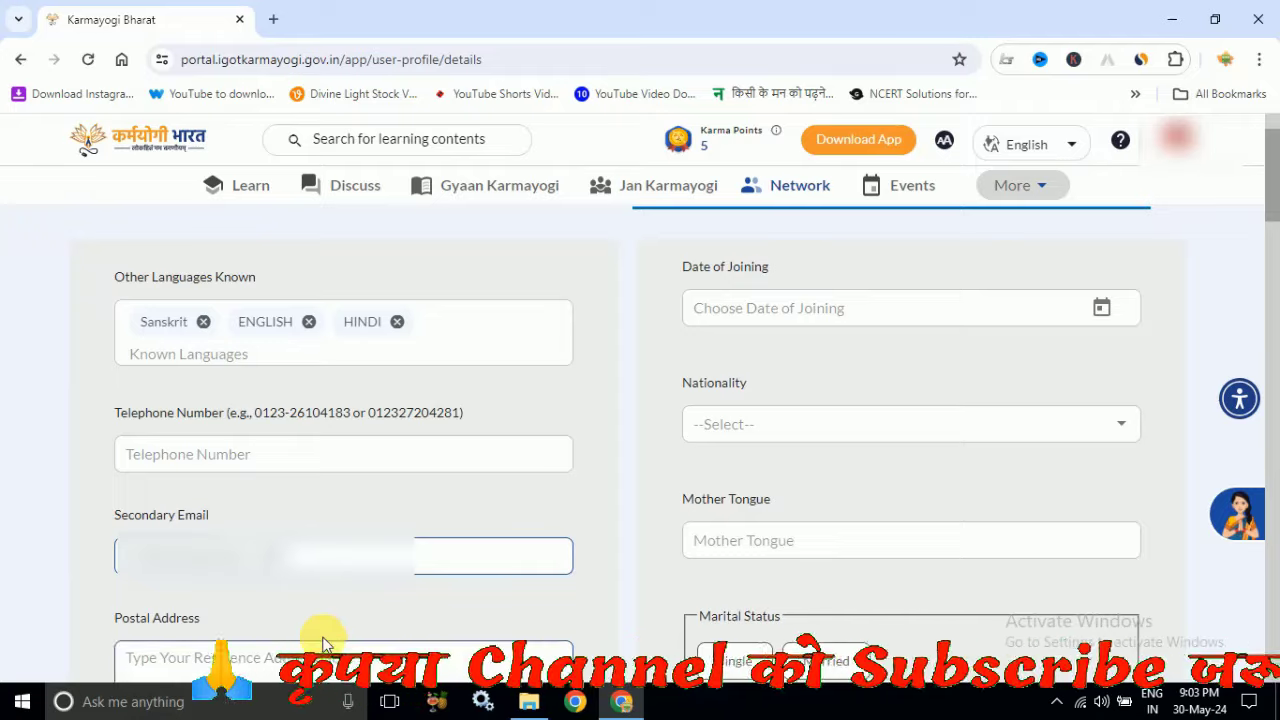
scroll(320, 636, down, 3)
click(275, 398)
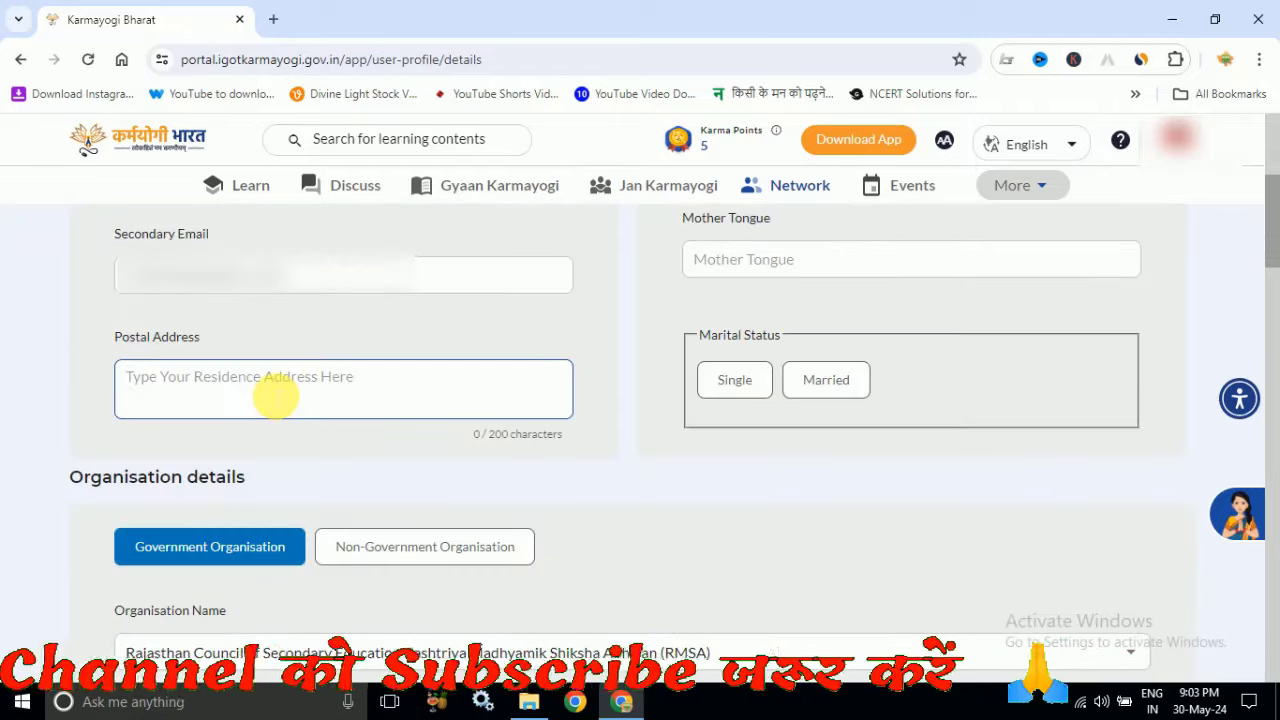
text(Vi)
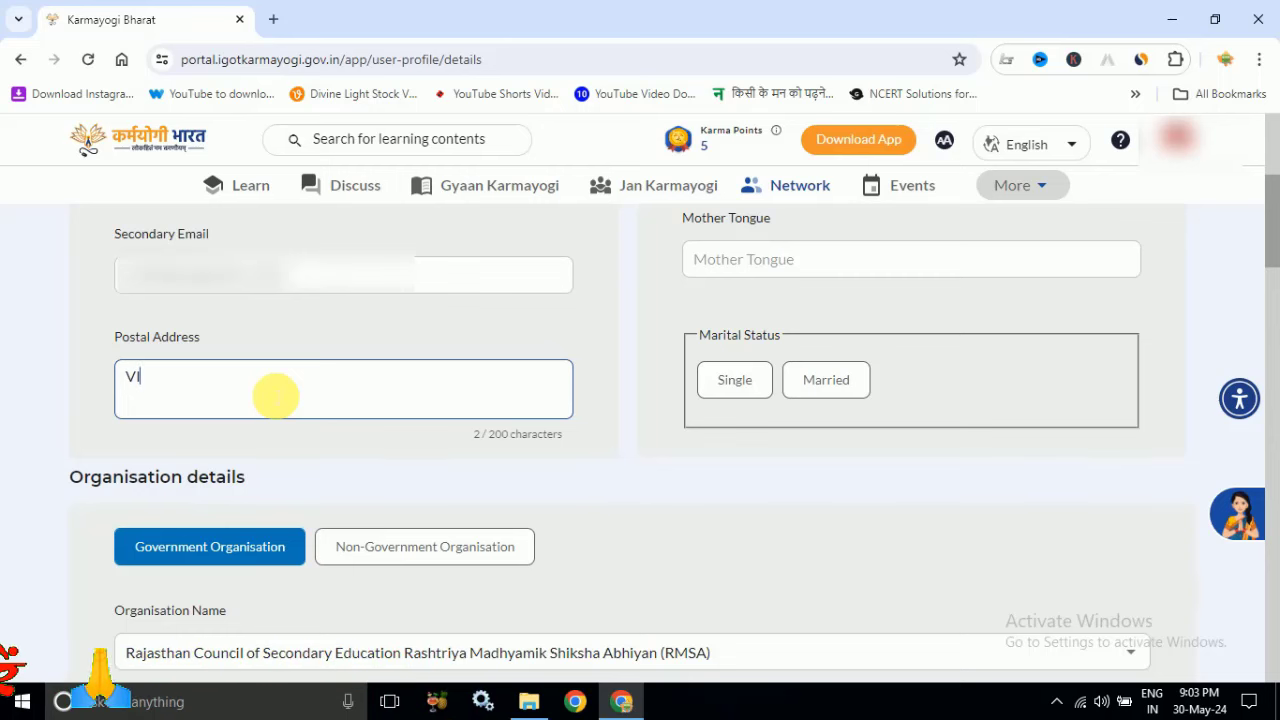
text(LLA)
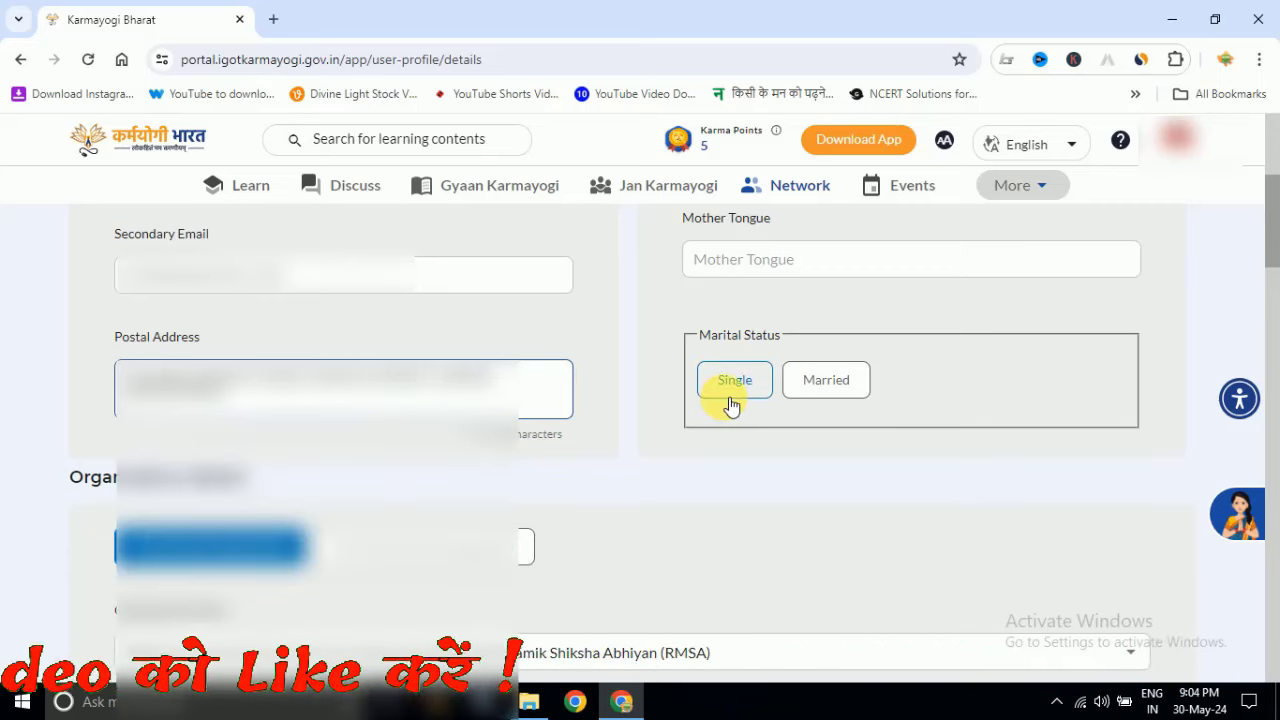
scroll(728, 403, up, 5)
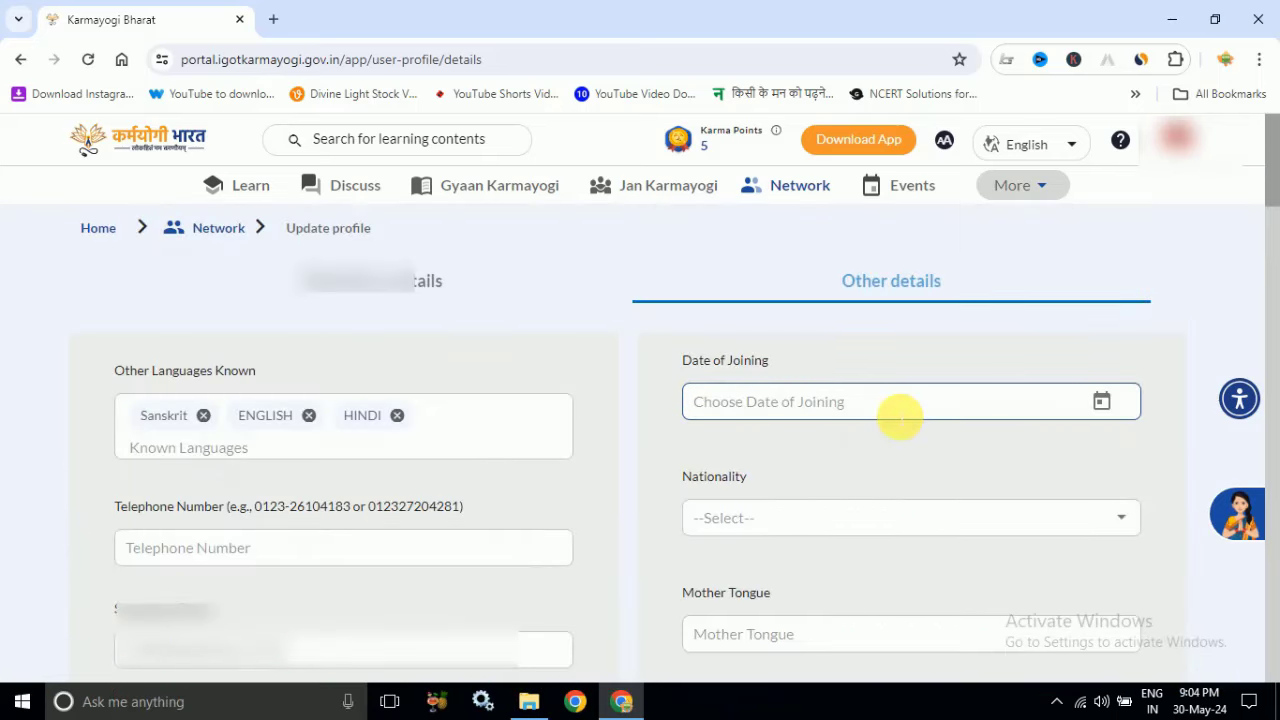
click(816, 408)
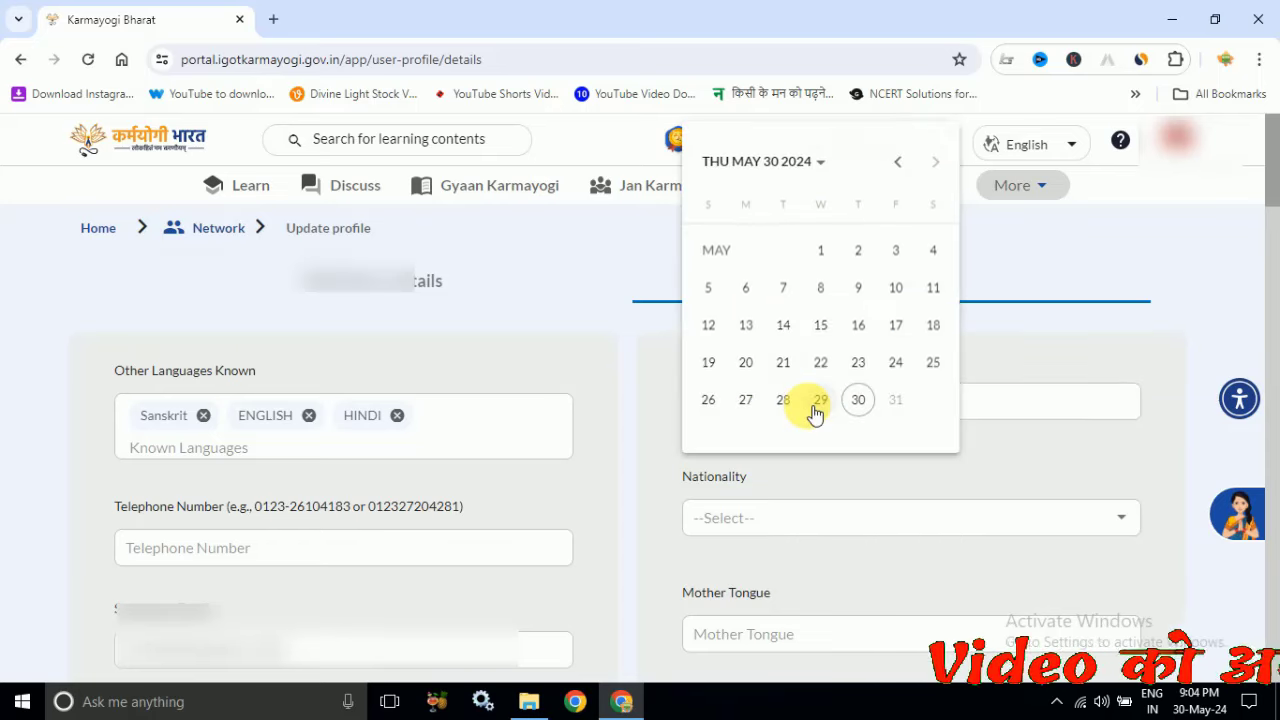
click(829, 161)
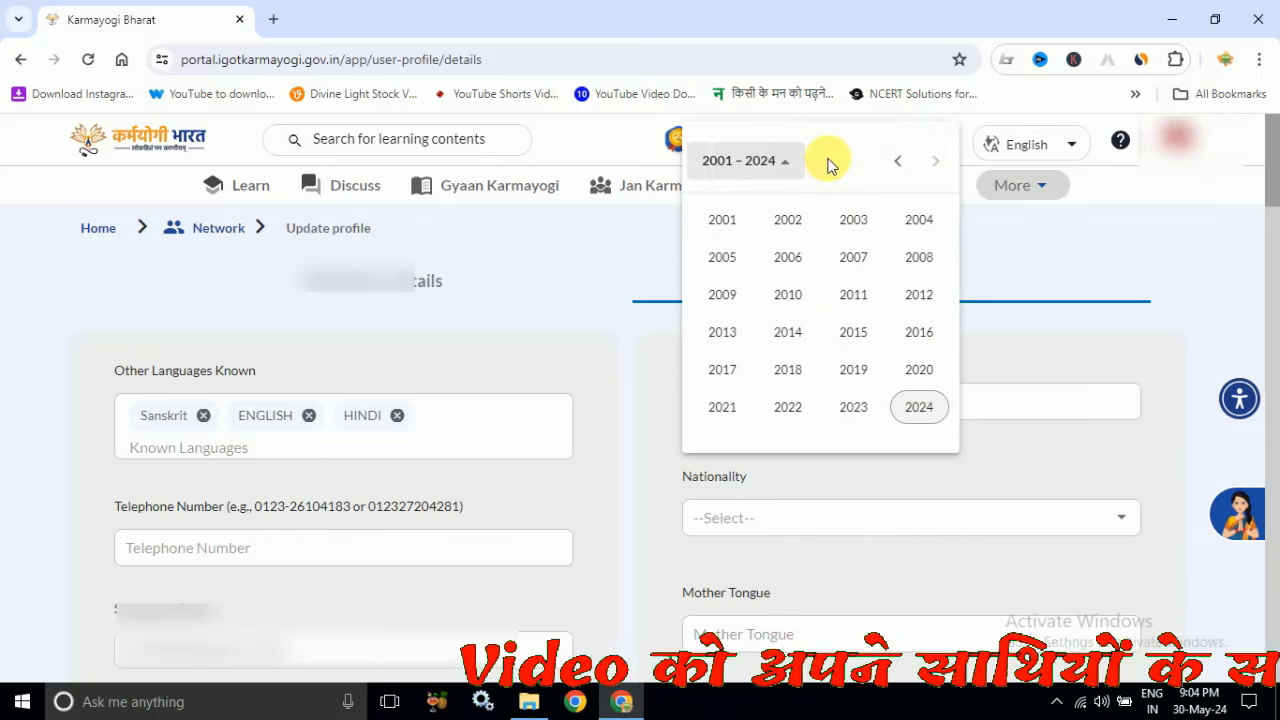
key(Escape)
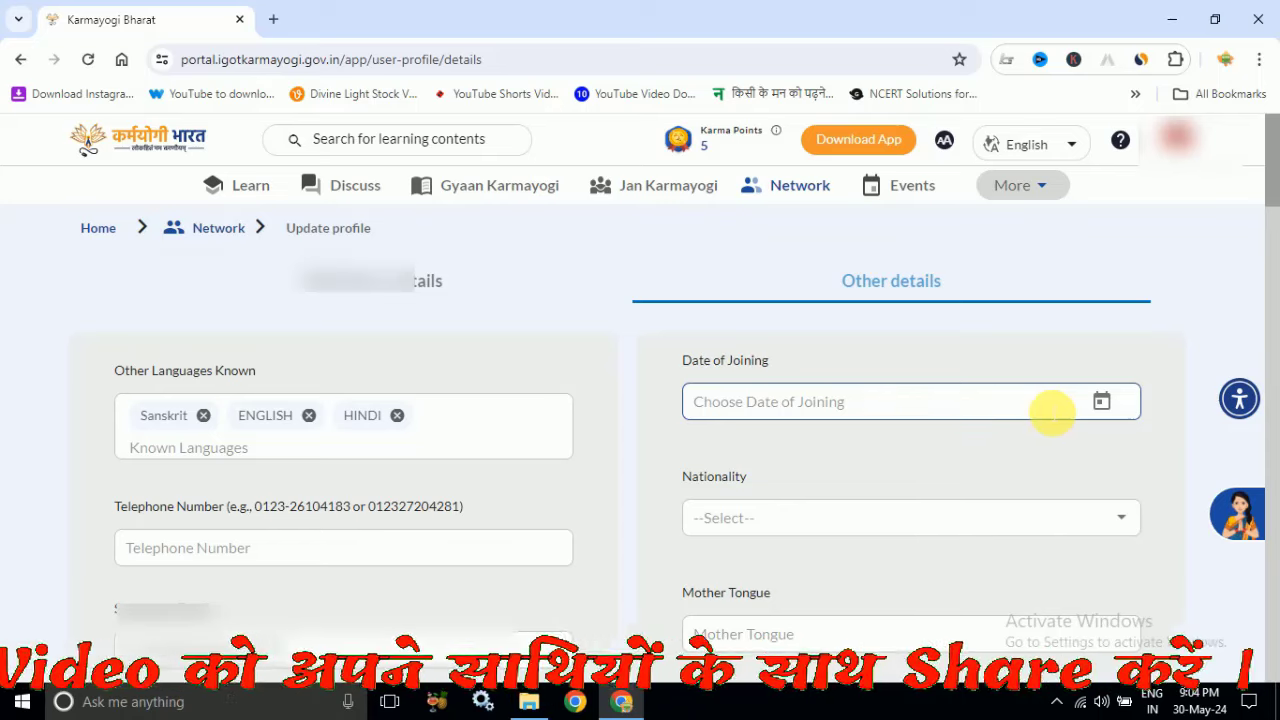
Set the date of joining to 15-07-2017
click(1097, 405)
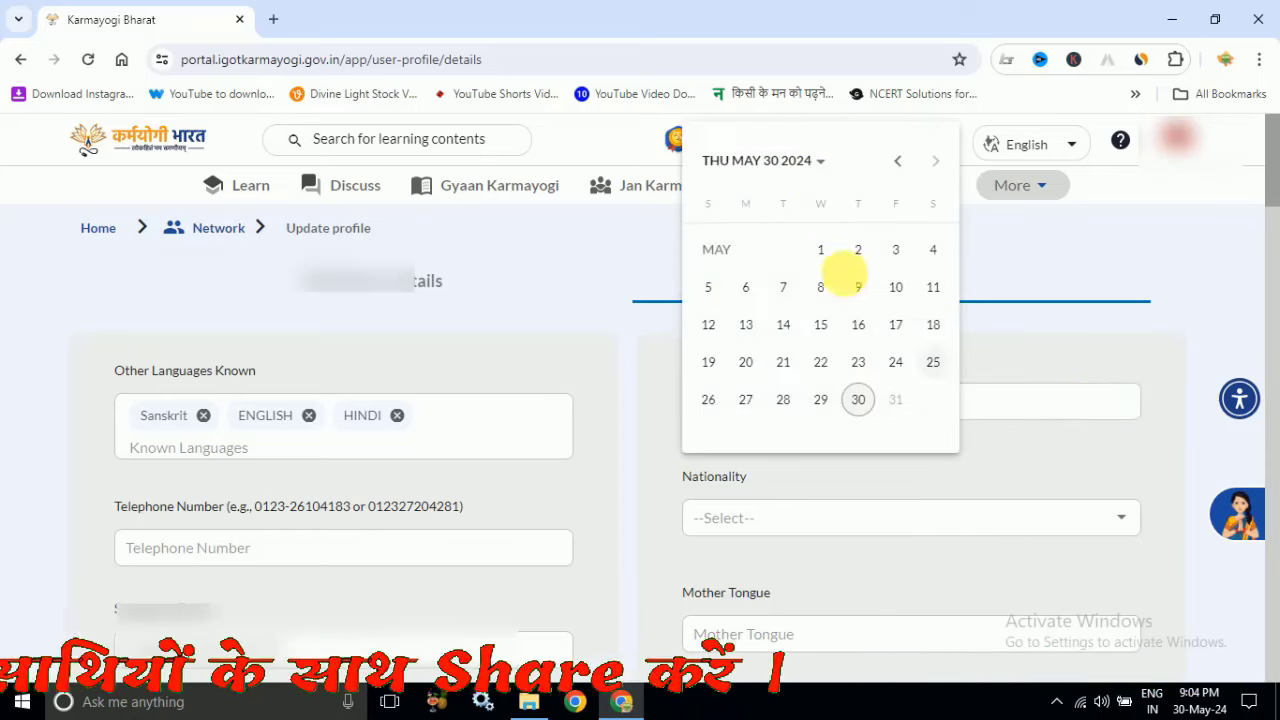
click(818, 162)
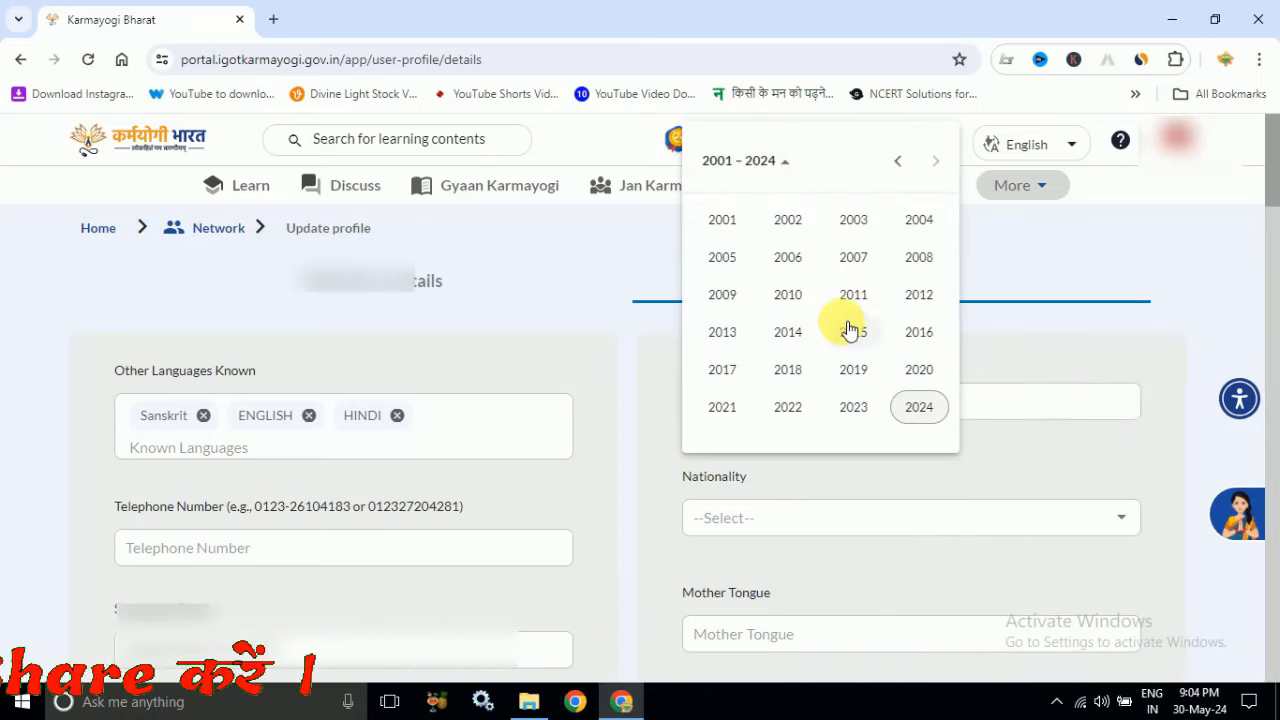
click(725, 369)
click(852, 294)
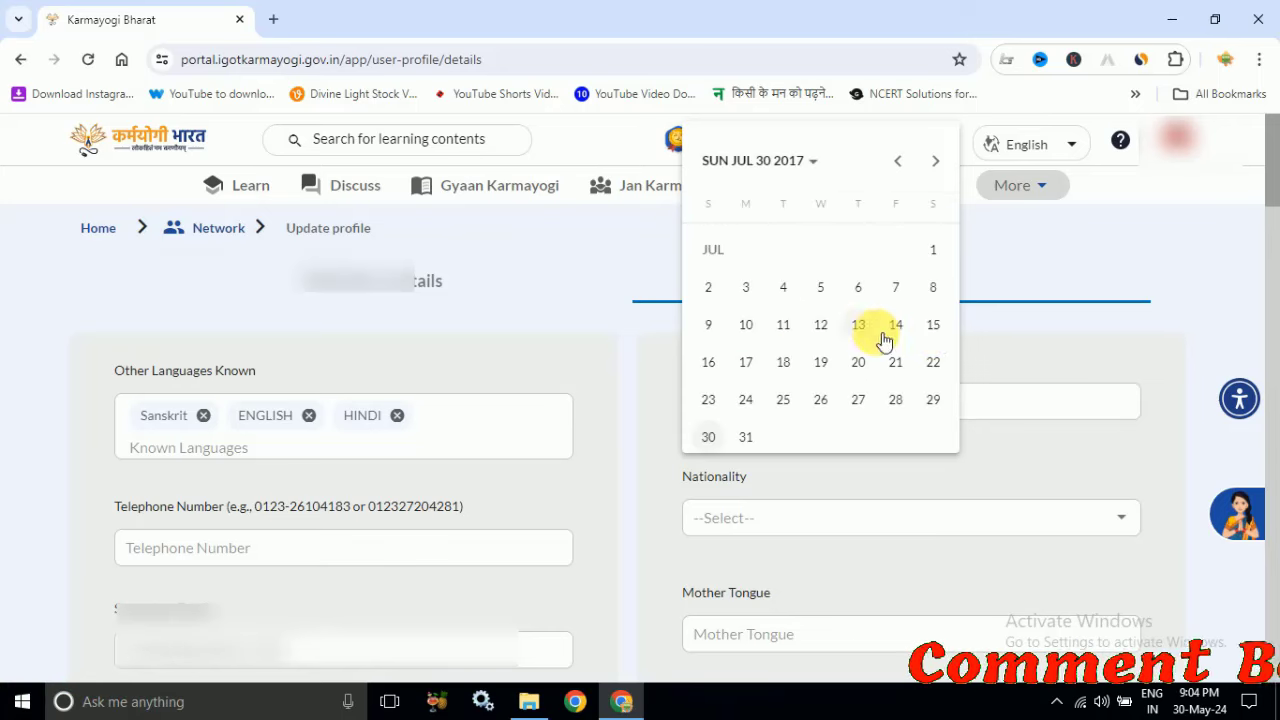
click(933, 326)
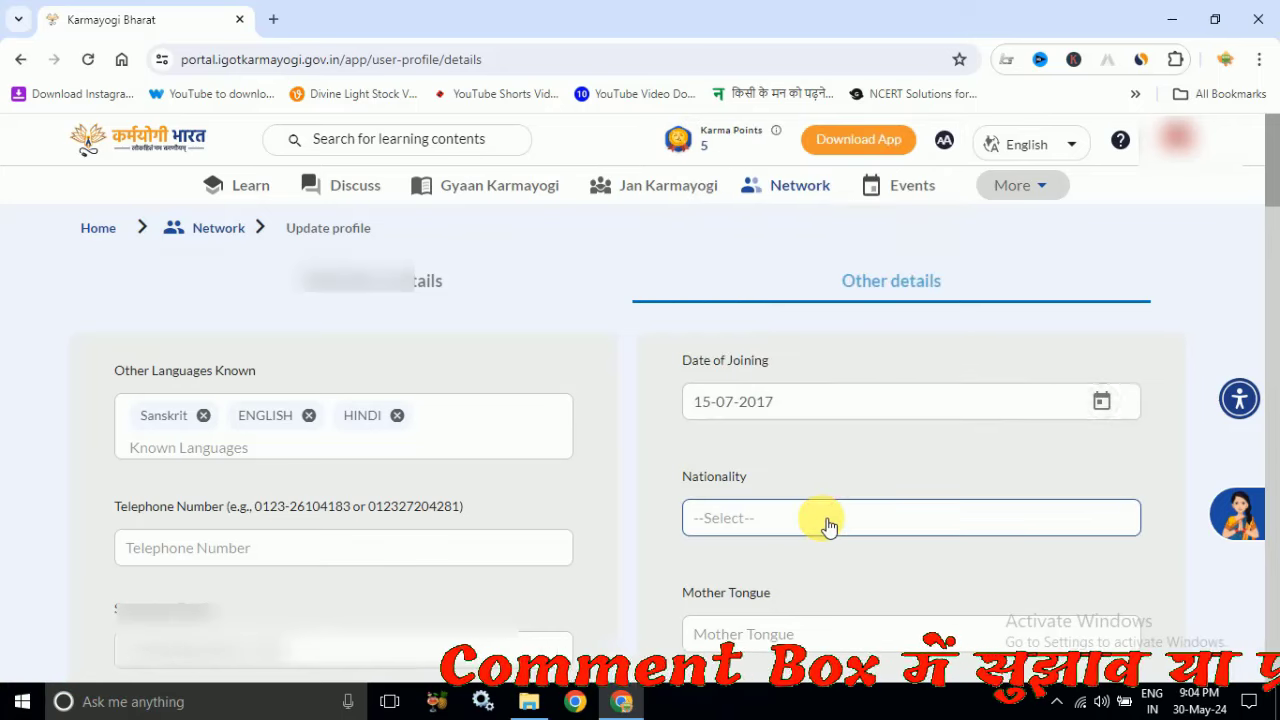
Set the nationality to Indian
click(828, 527)
click(1180, 443)
click(1015, 527)
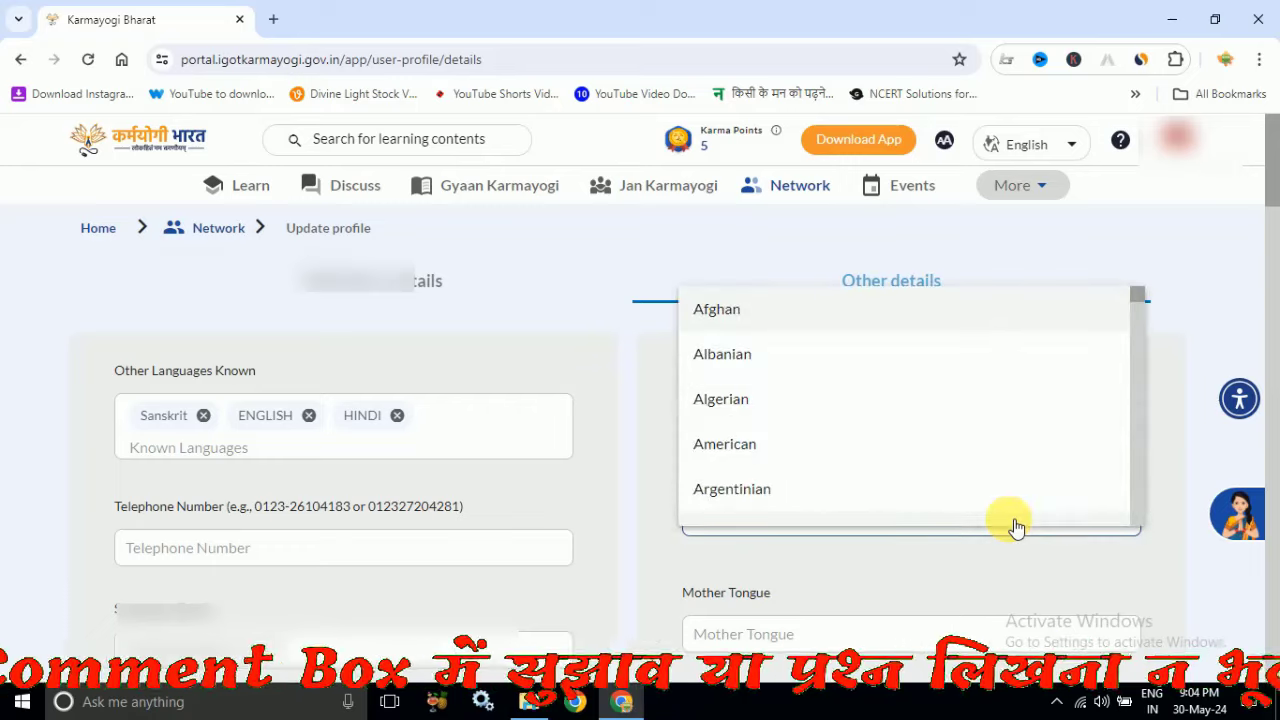
scroll(1011, 526, down, 20)
click(929, 366)
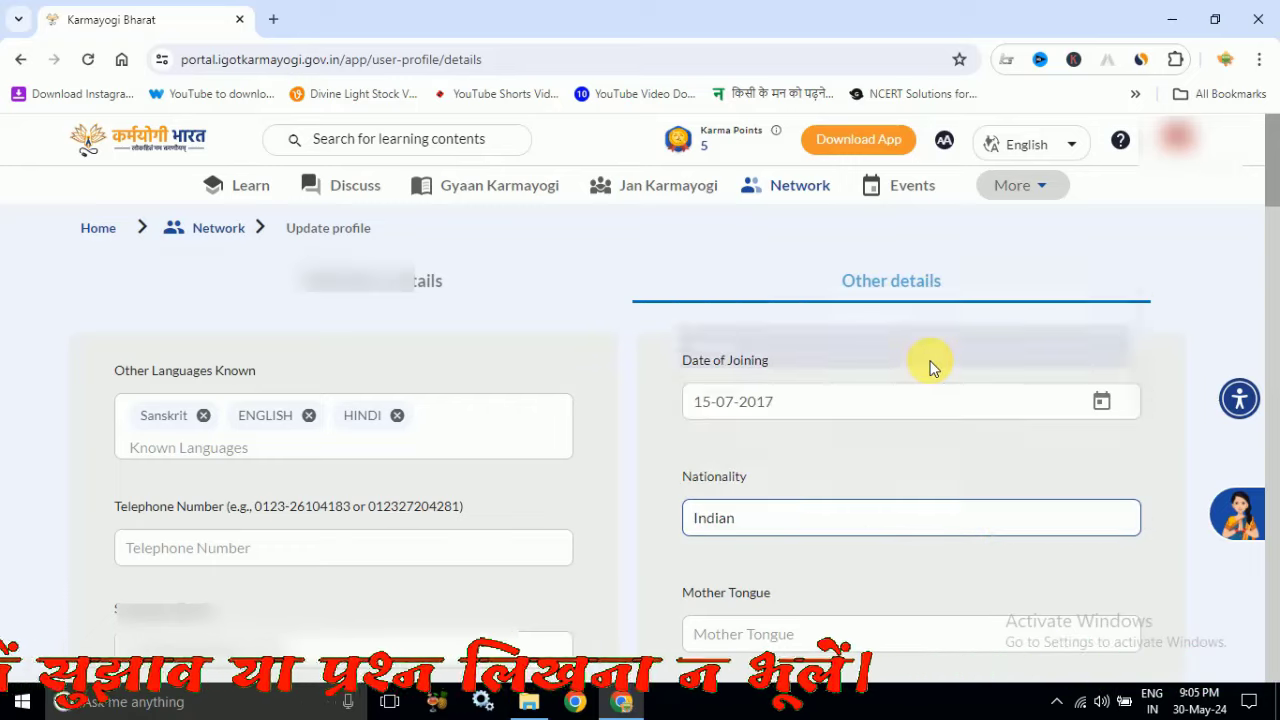
Set the mother tongue to Hindi and the marital status to Married
scroll(840, 552, down, 1)
click(776, 540)
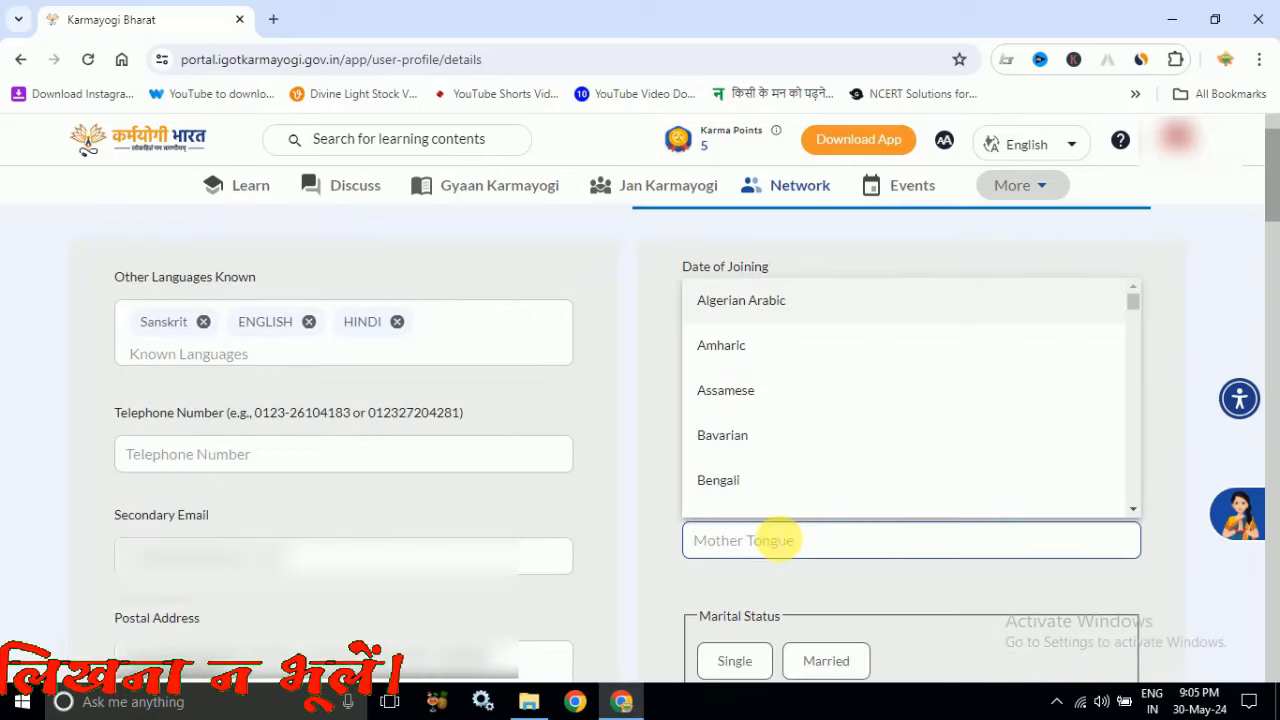
text(HINDI)
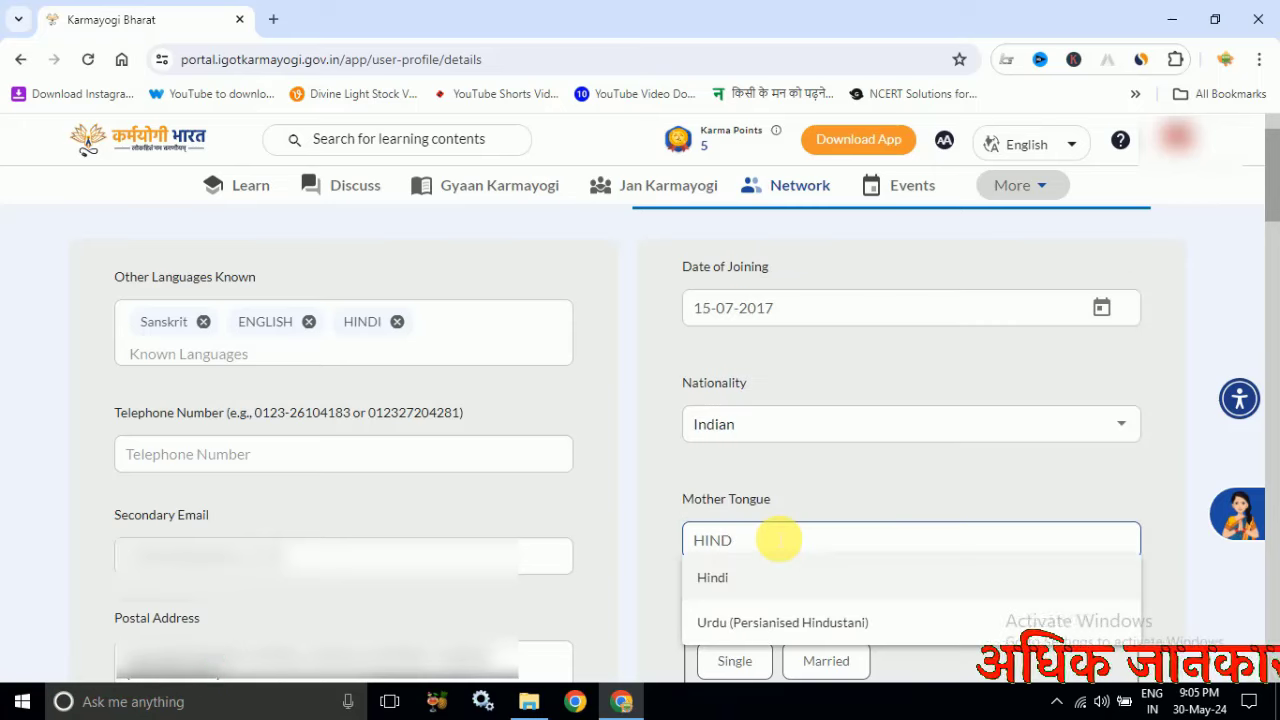
click(750, 574)
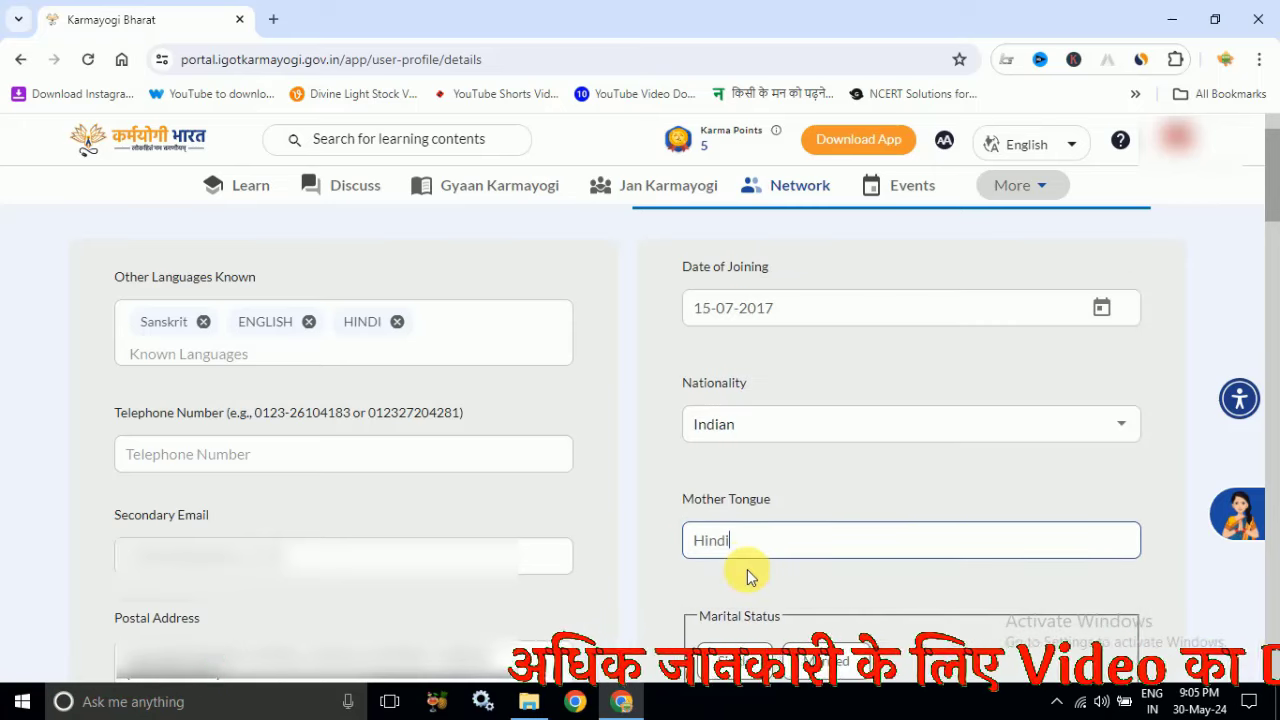
scroll(745, 450, down, 2)
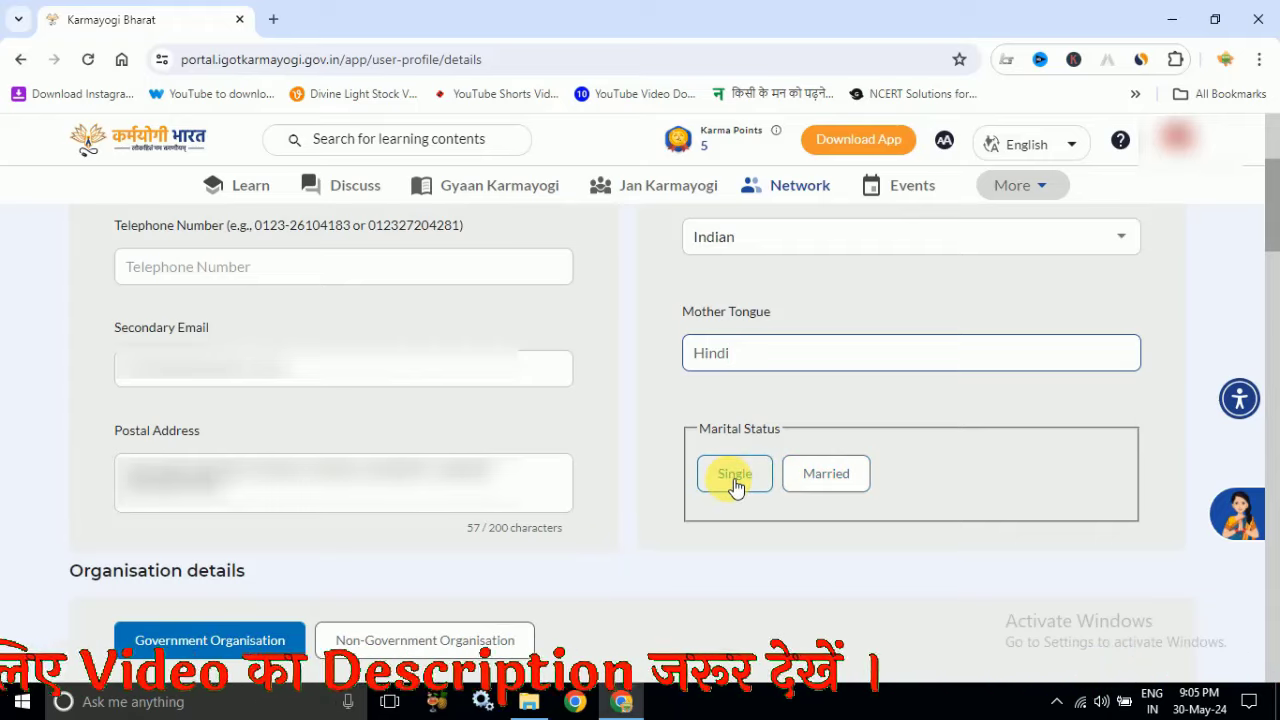
click(826, 476)
Set the industry in the organisation details to Education and Training
scroll(281, 340, down, 3)
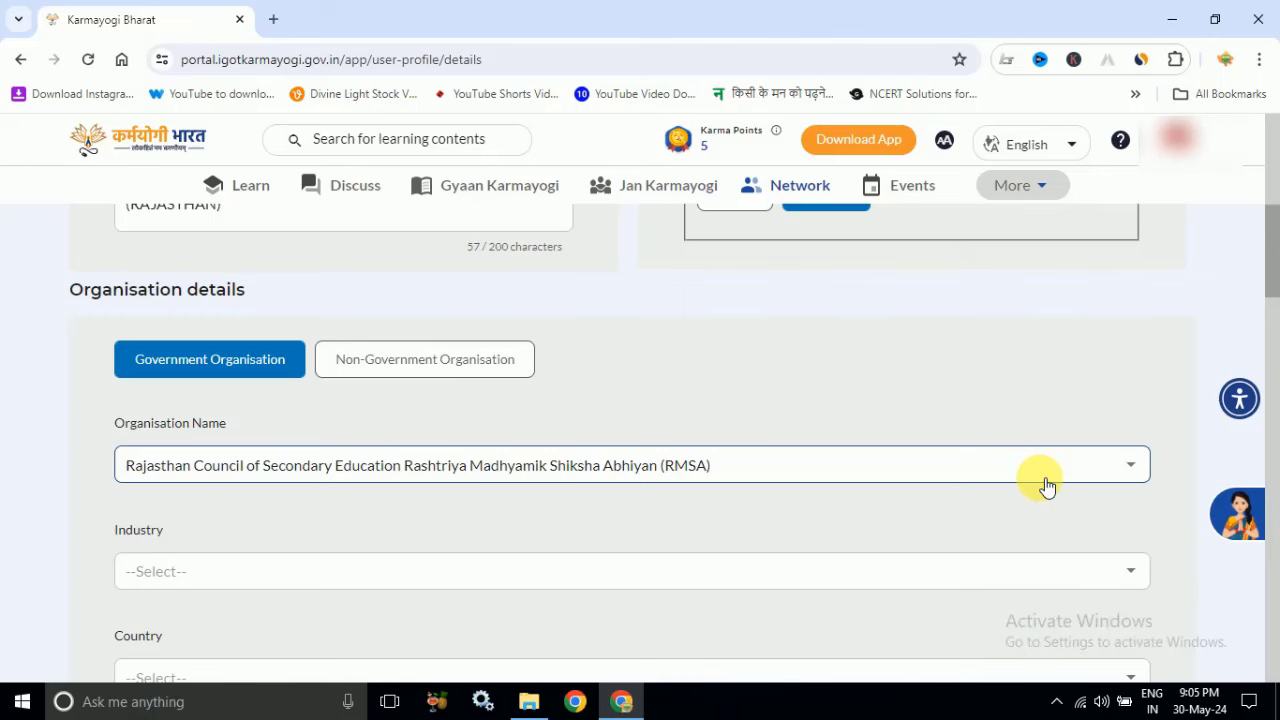
click(1118, 478)
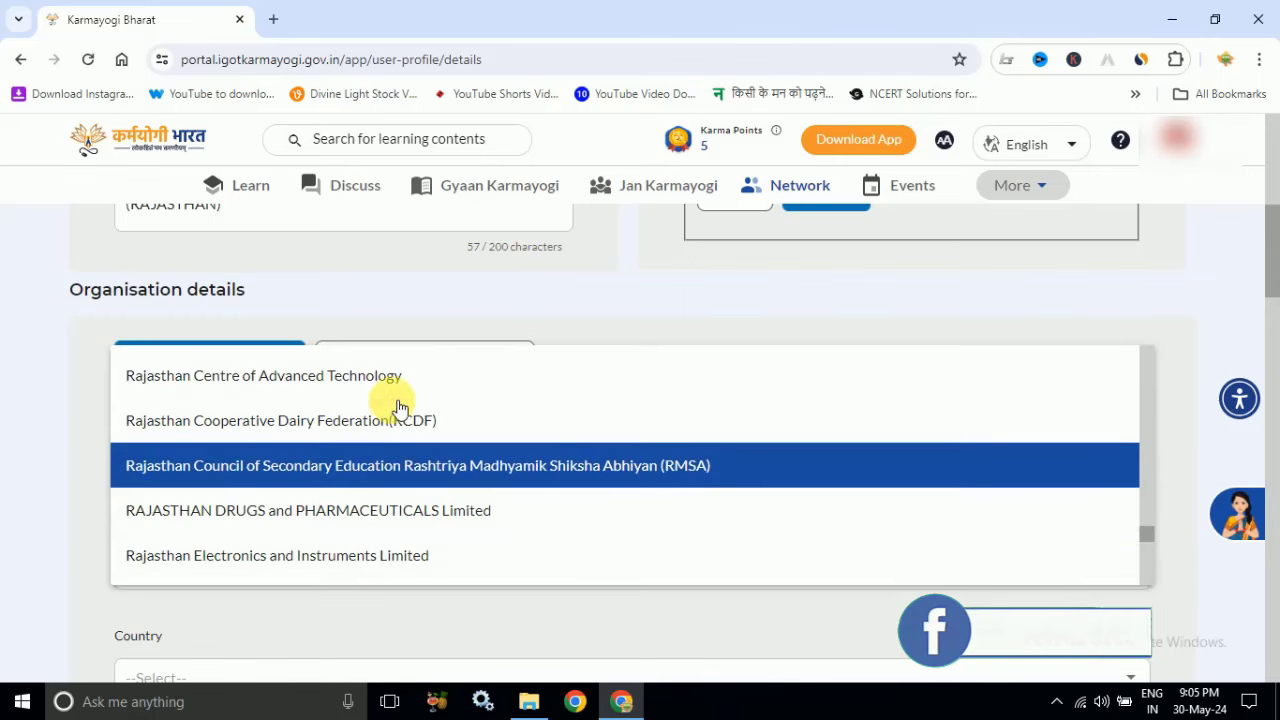
click(1183, 342)
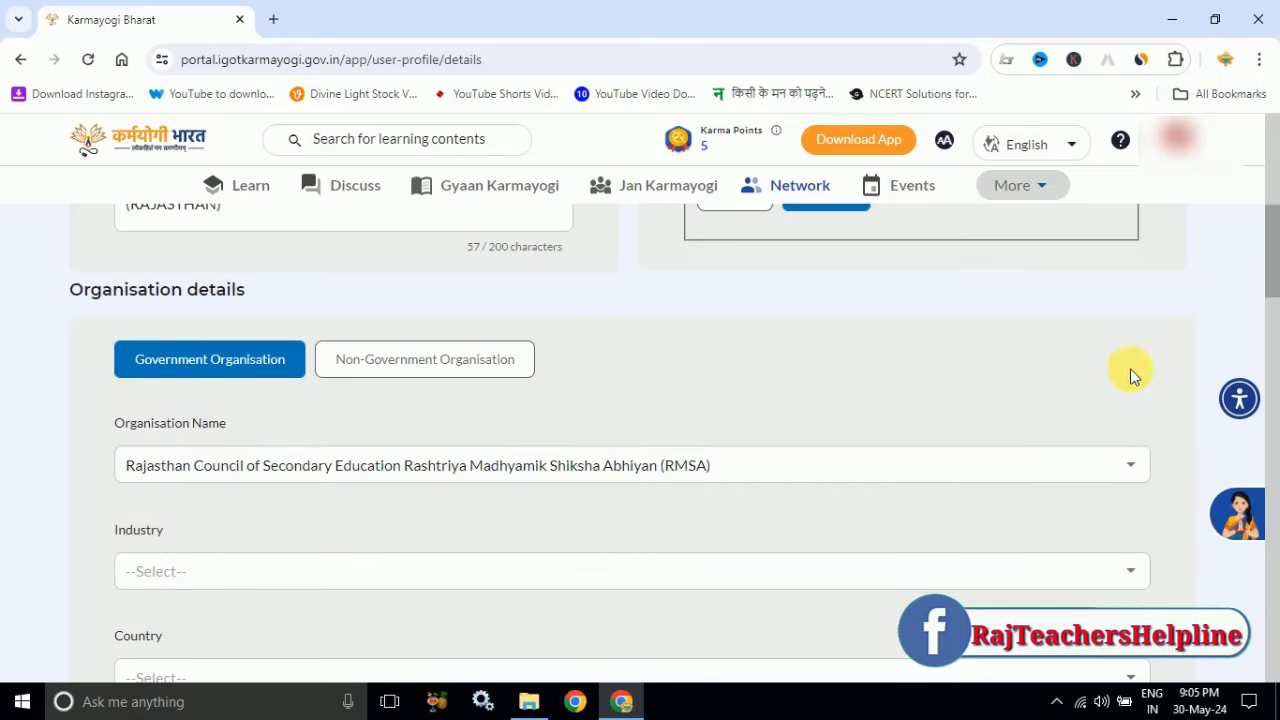
click(305, 580)
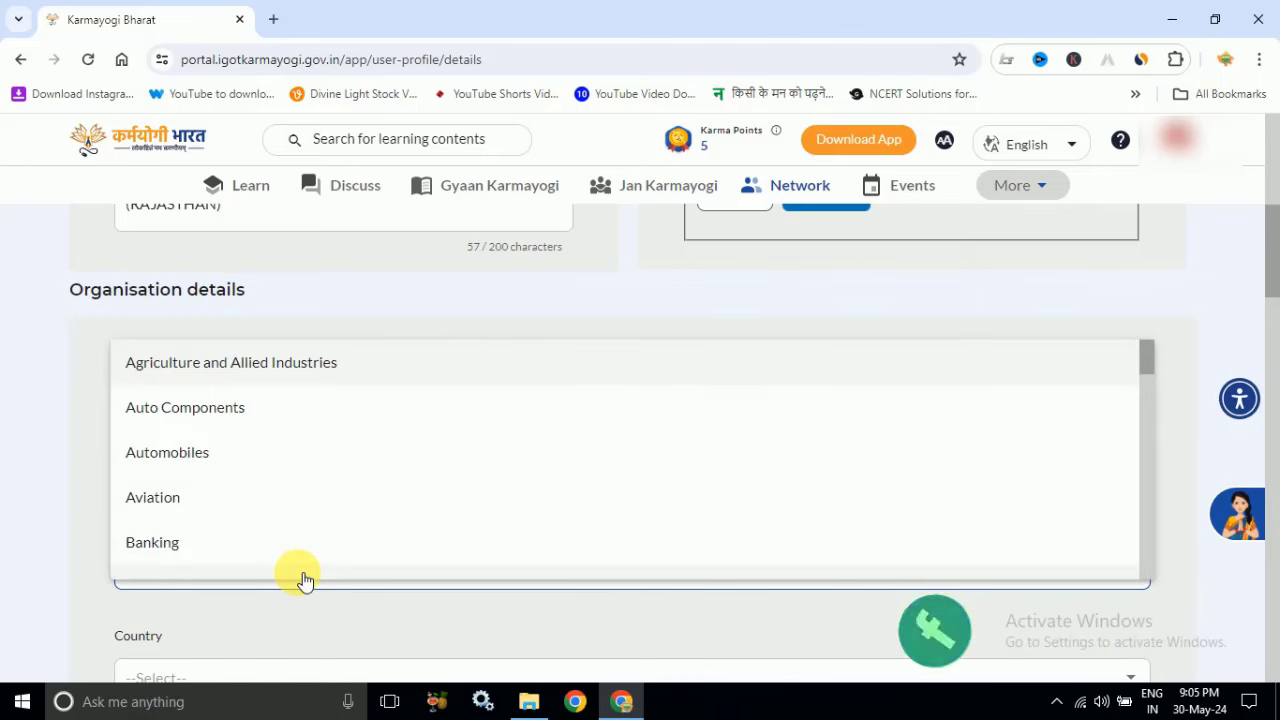
click(290, 540)
Set the organisation's country to India and enter the description "I work in secondary education department of rajasthan on lecturer post."
scroll(290, 540, down, 2)
click(277, 503)
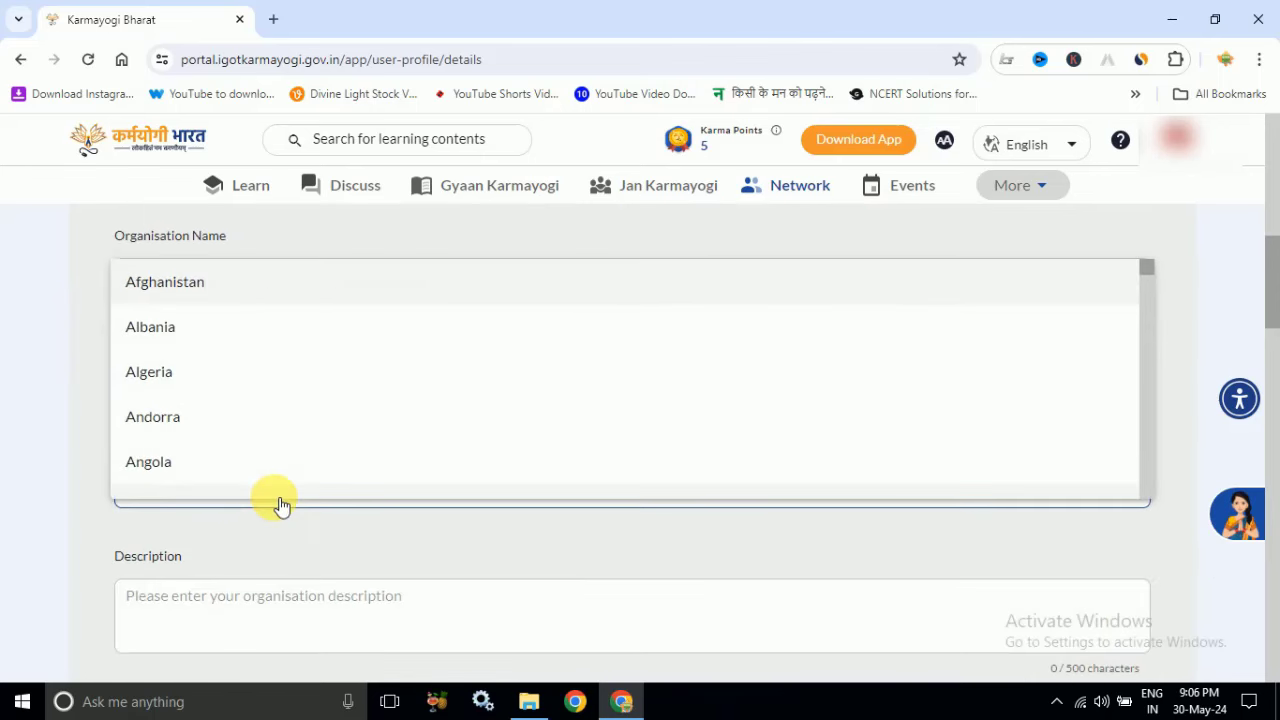
key(i)
key(d)
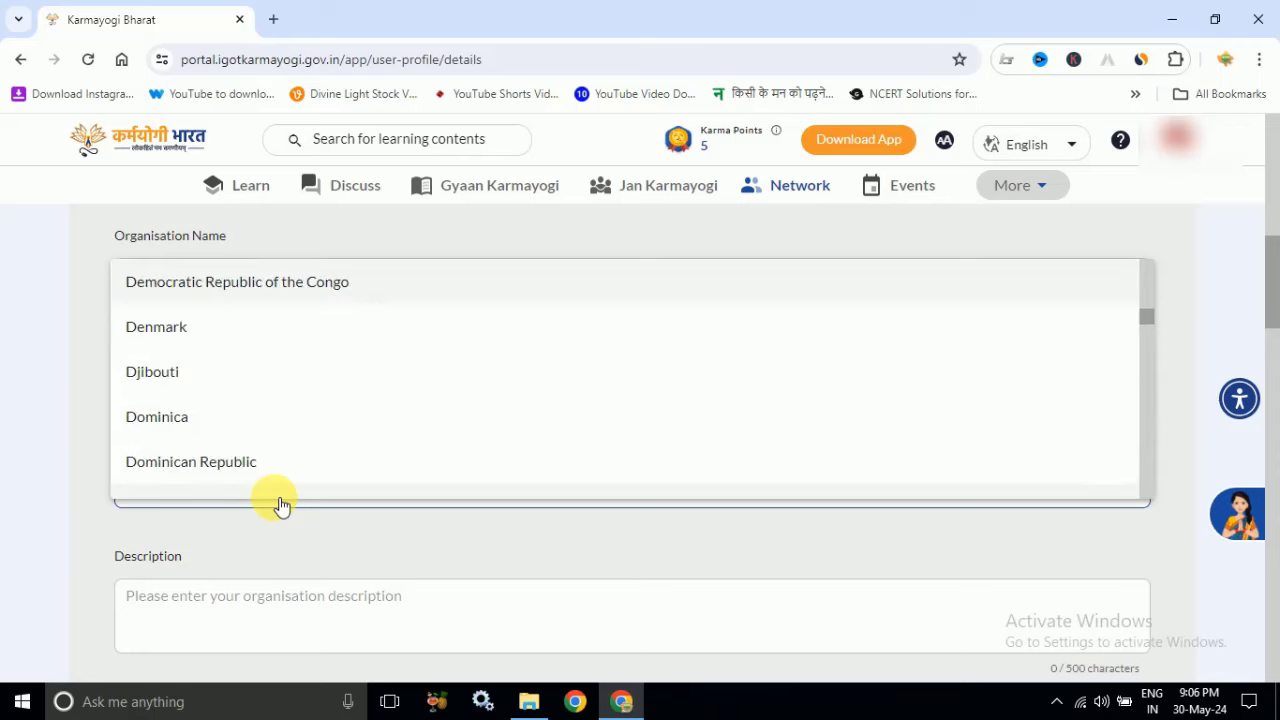
key(i)
key(n)
key(d)
key(Return)
click(343, 606)
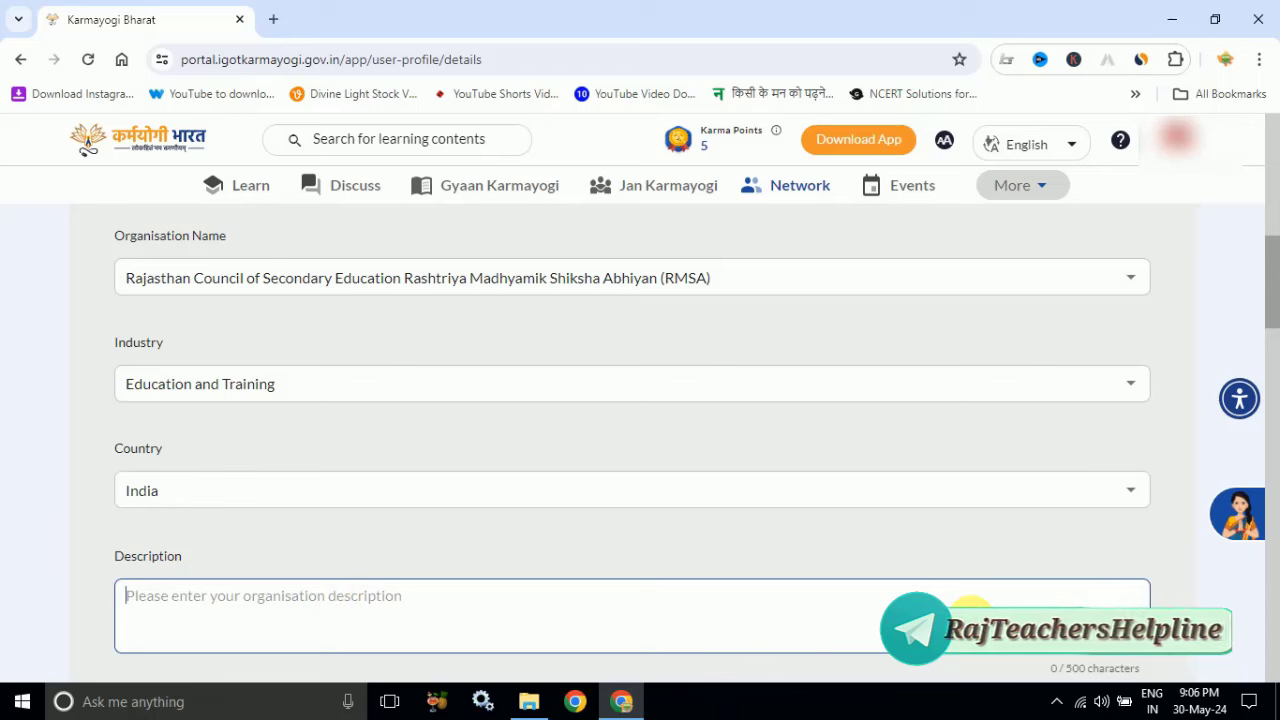
text(I work in secondary education department of rajasthan on lecturer post.)
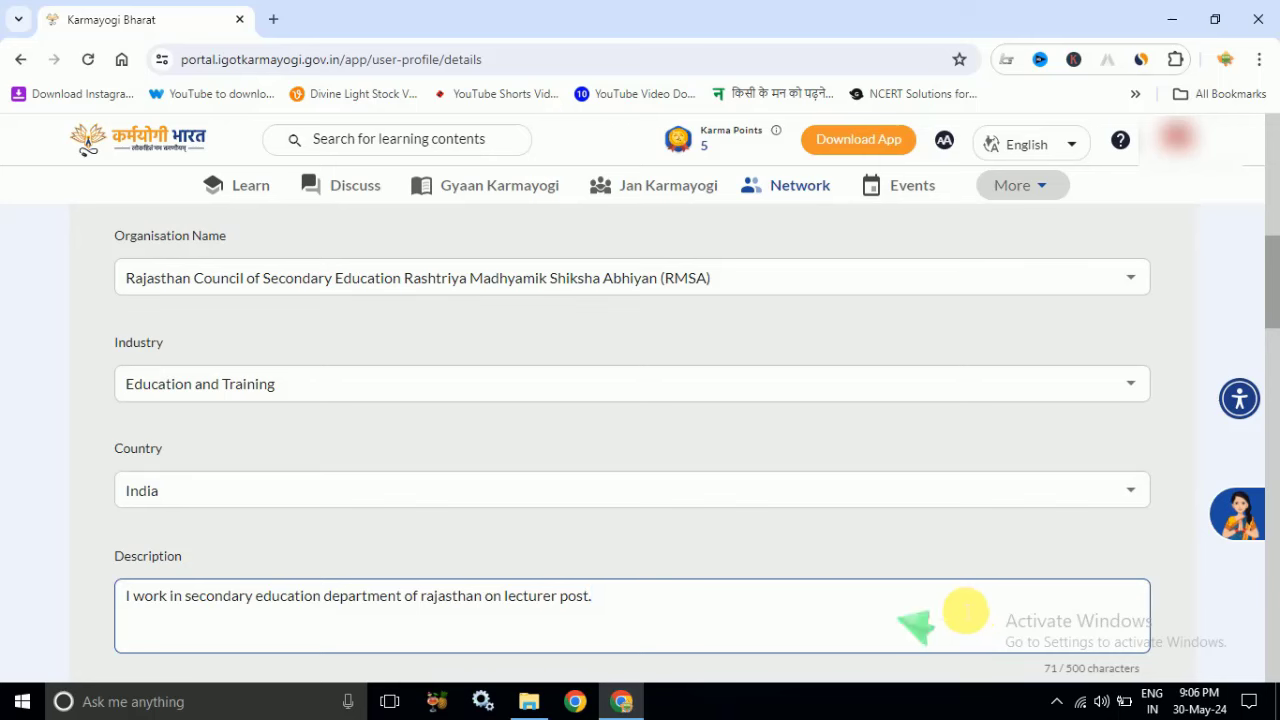
Set the pay band (grade pay) in the government employee details to 12
scroll(1268, 300, down, 5)
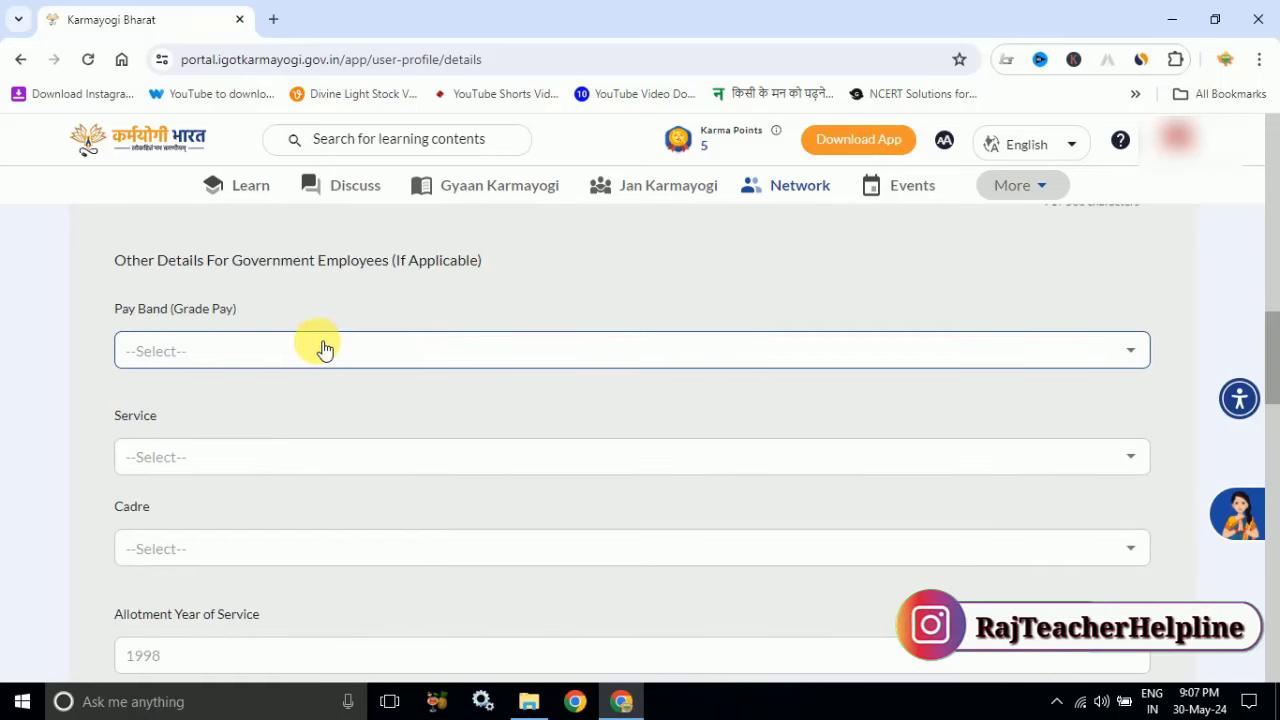
click(325, 350)
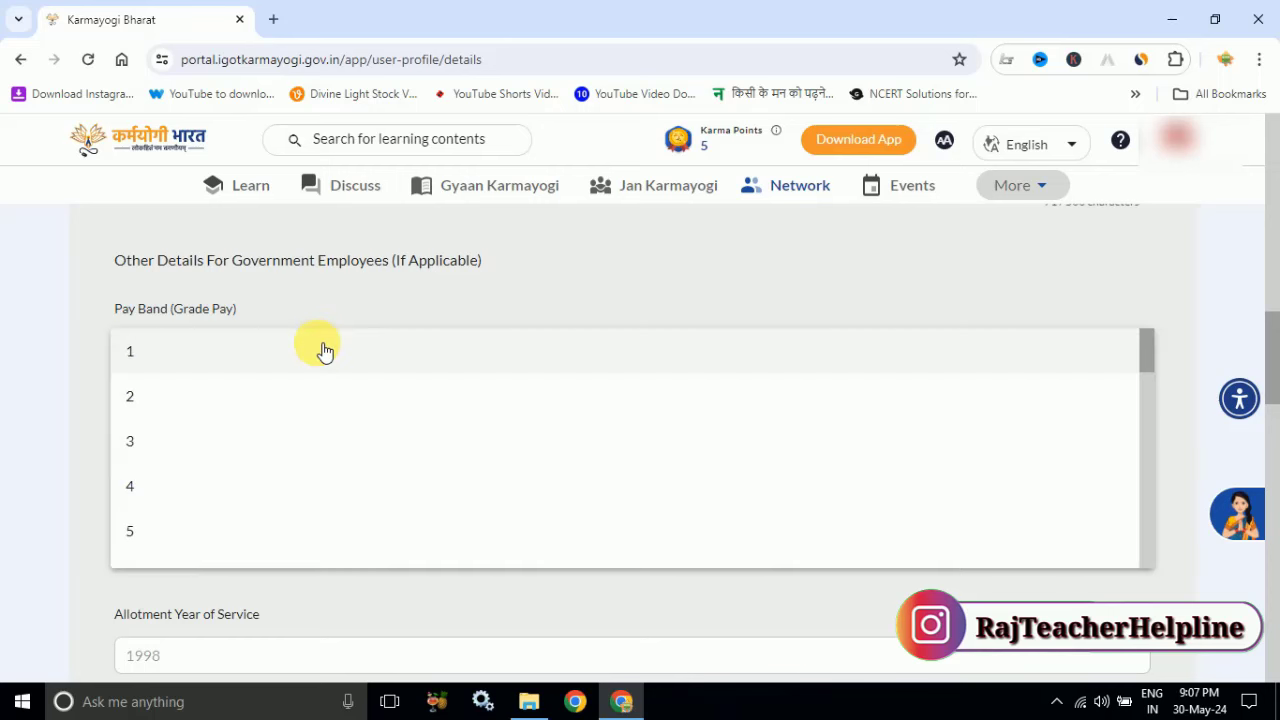
scroll(283, 505, down, 2)
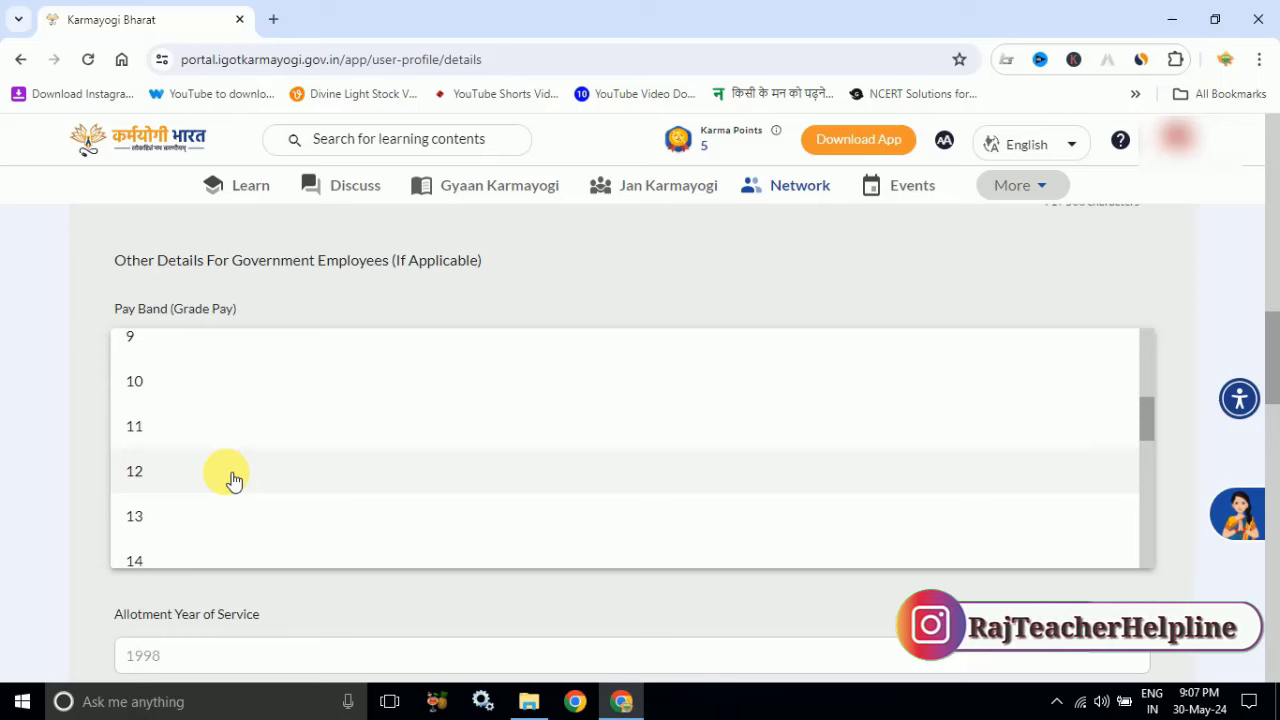
click(226, 472)
Look through the choices offered for the government employee's service and cadre
click(260, 463)
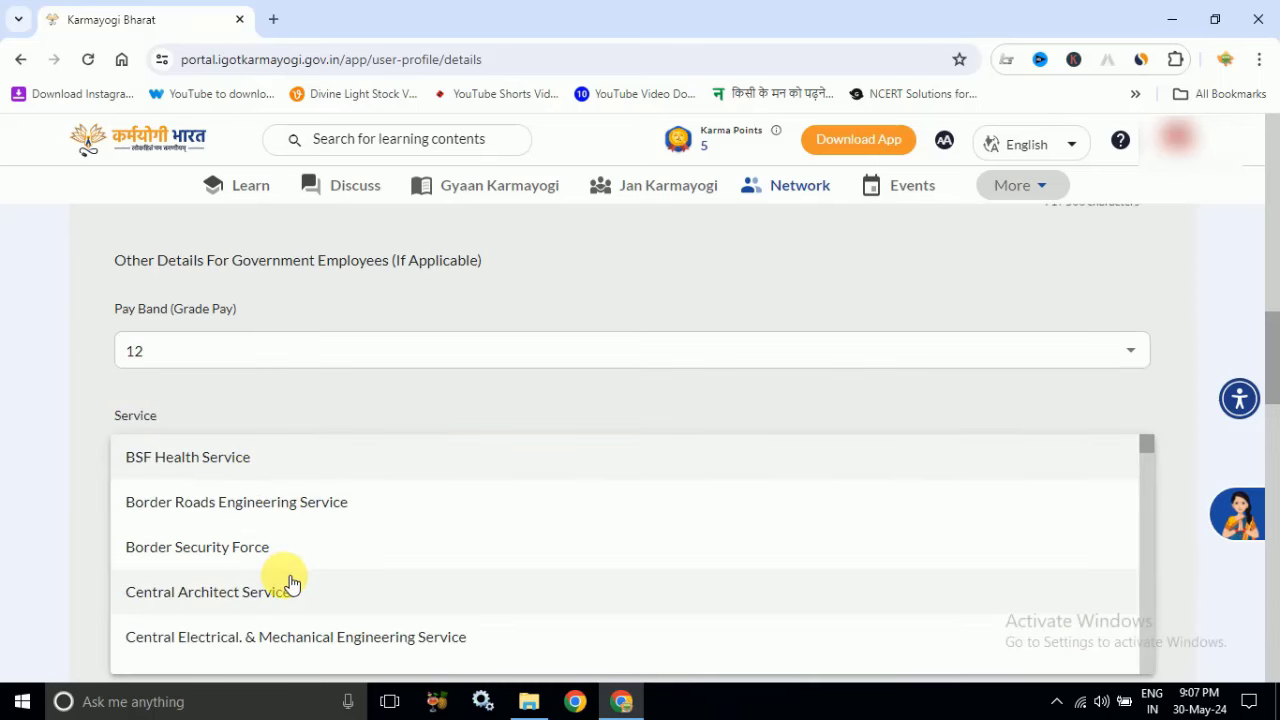
scroll(292, 583, down, 2)
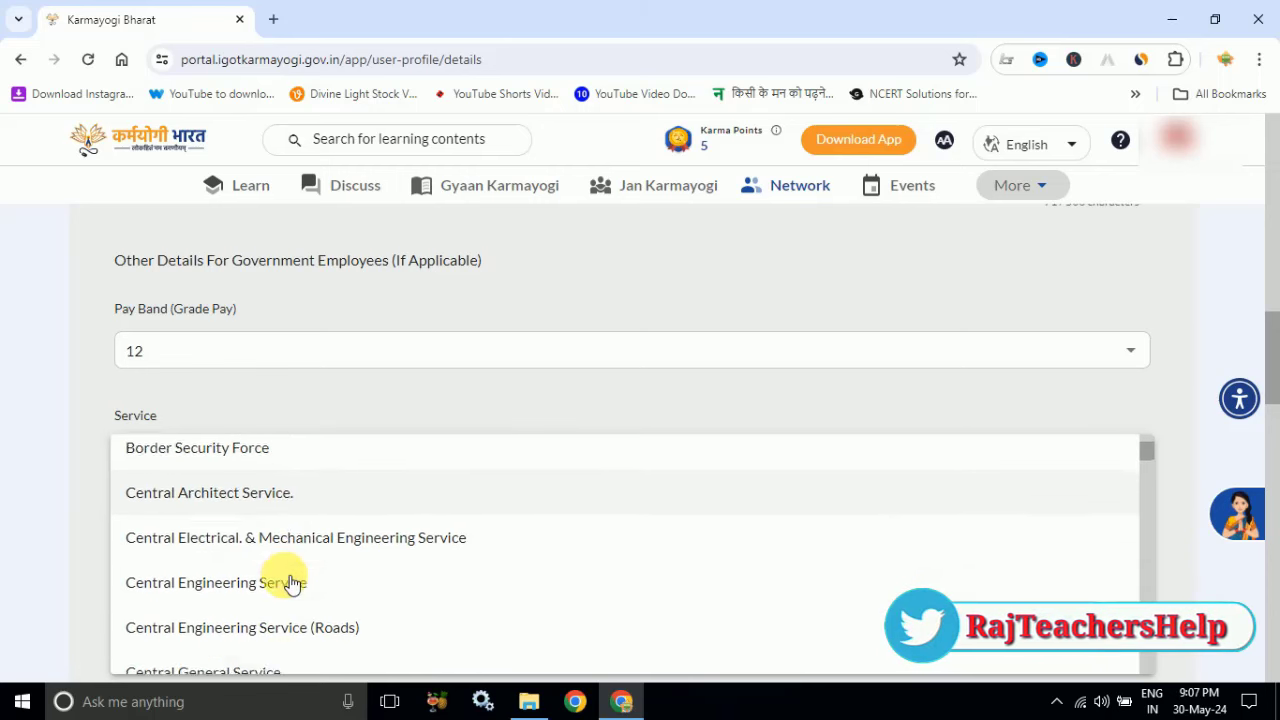
scroll(292, 583, down, 5)
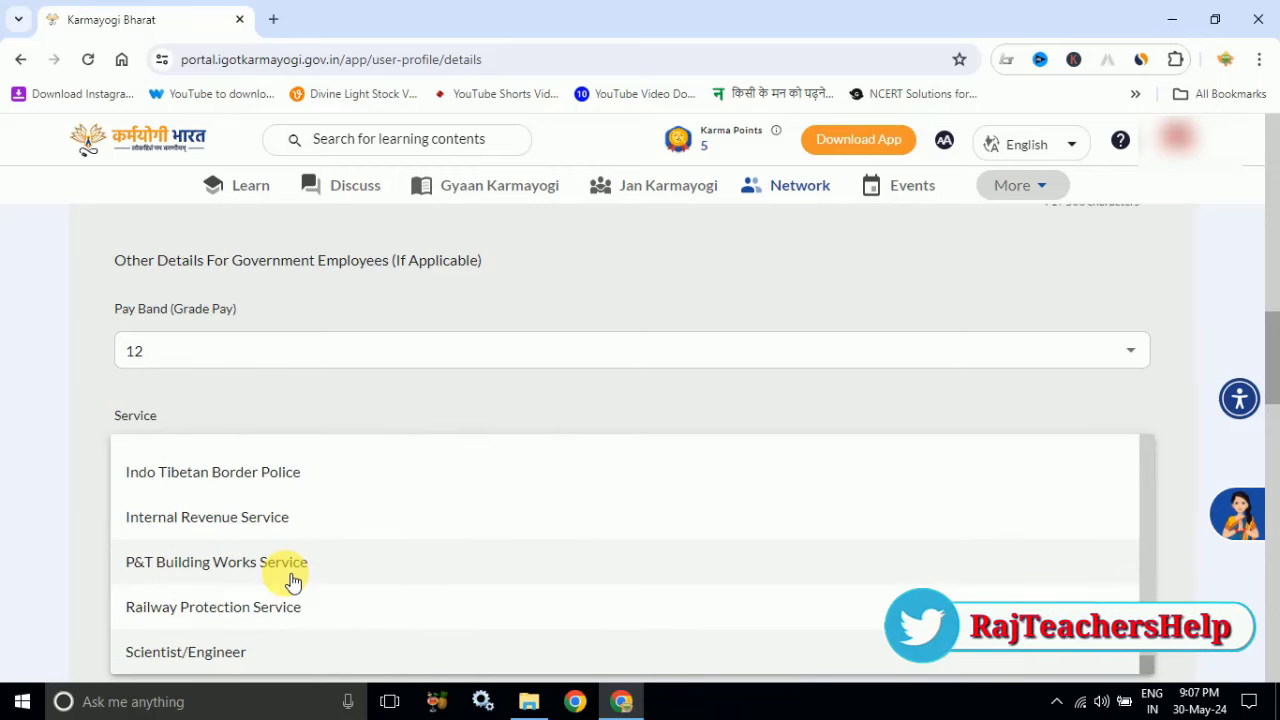
scroll(268, 370, down, 1)
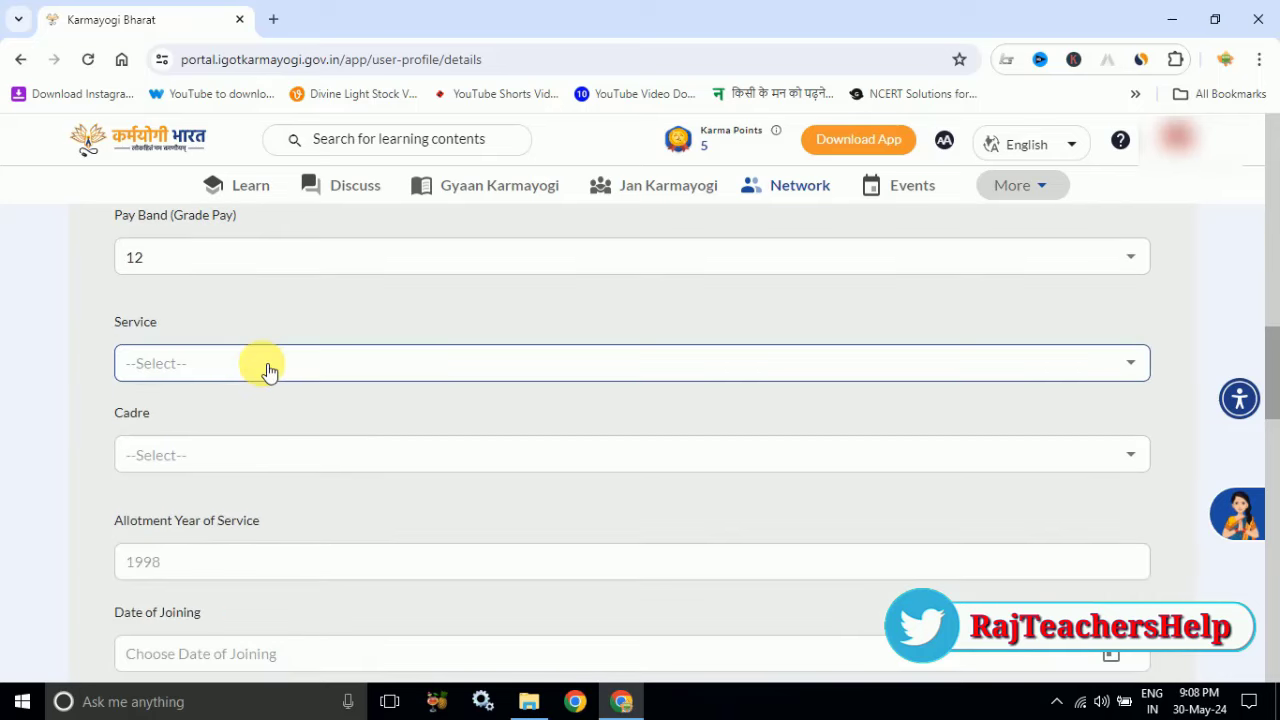
click(268, 370)
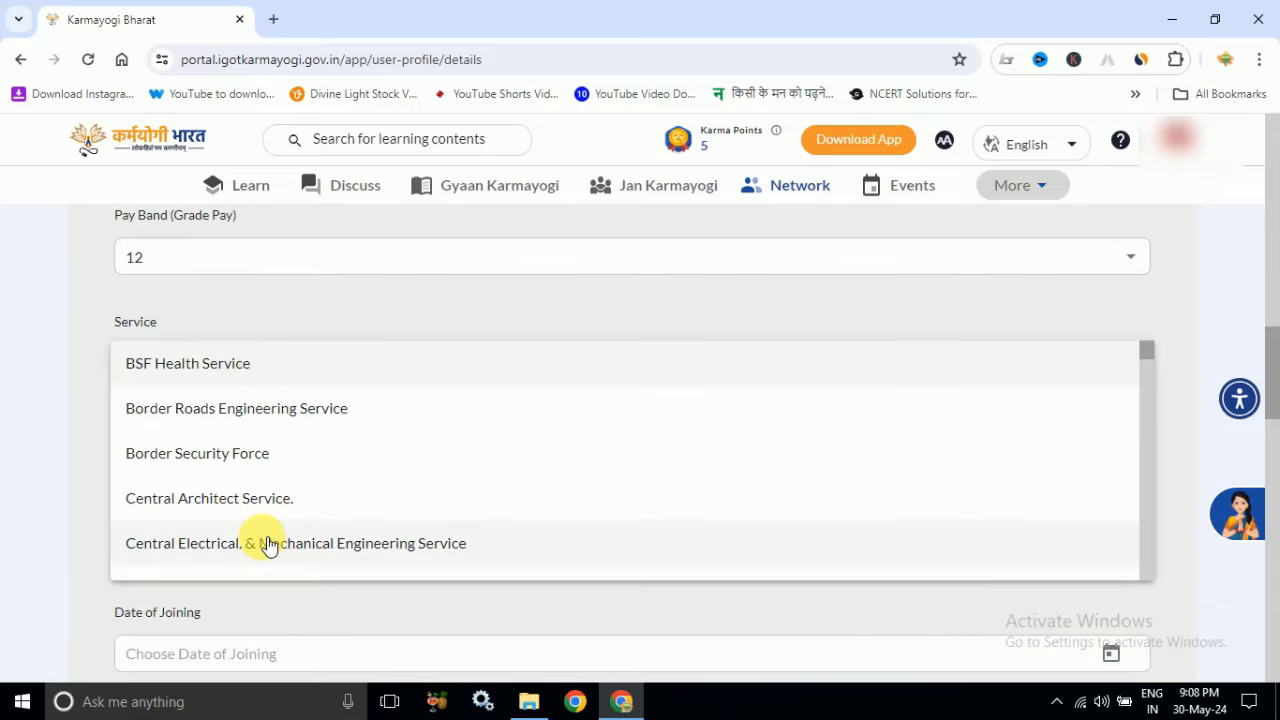
click(512, 303)
click(305, 463)
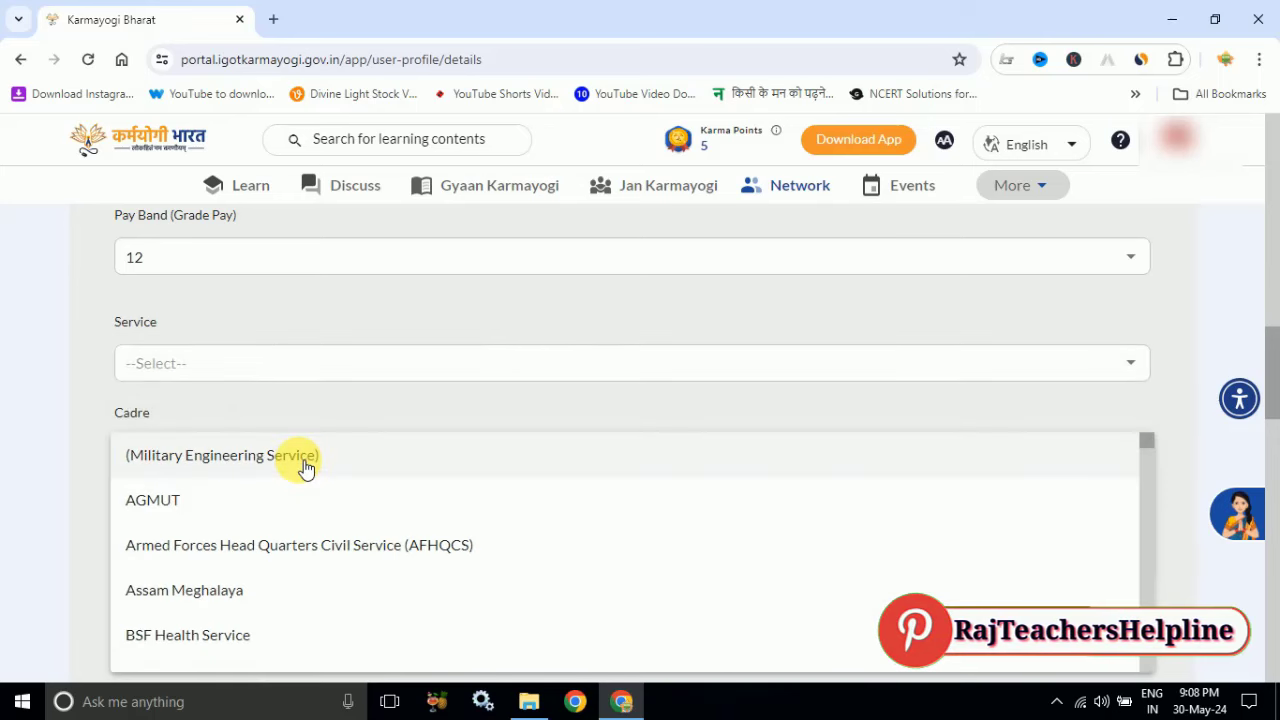